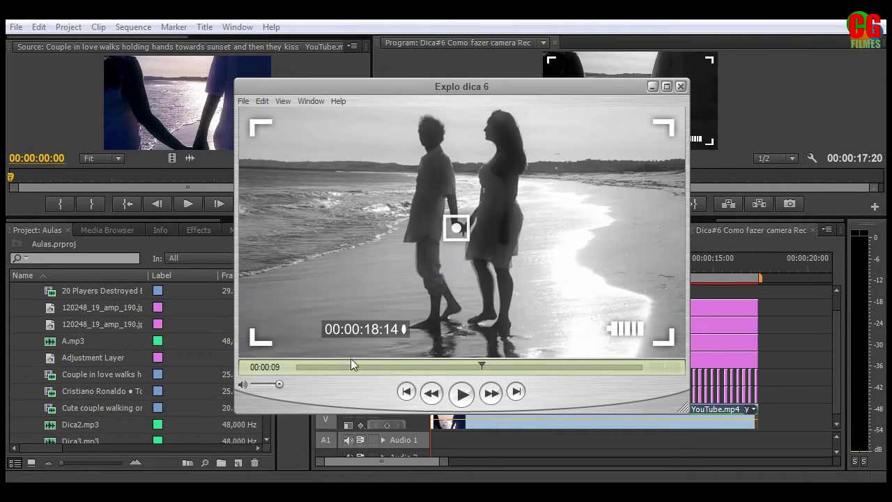
Play the finished camera REC example video from its beginning, and minimise the player
{"action": "left_click_drag", "start_coordinate": [479, 363], "coordinate": [267, 351]}
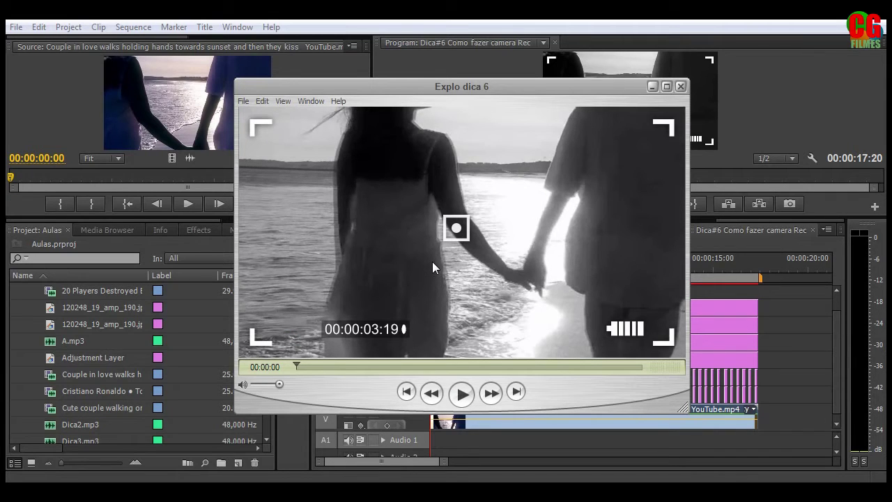
{"action": "key", "text": "space"}
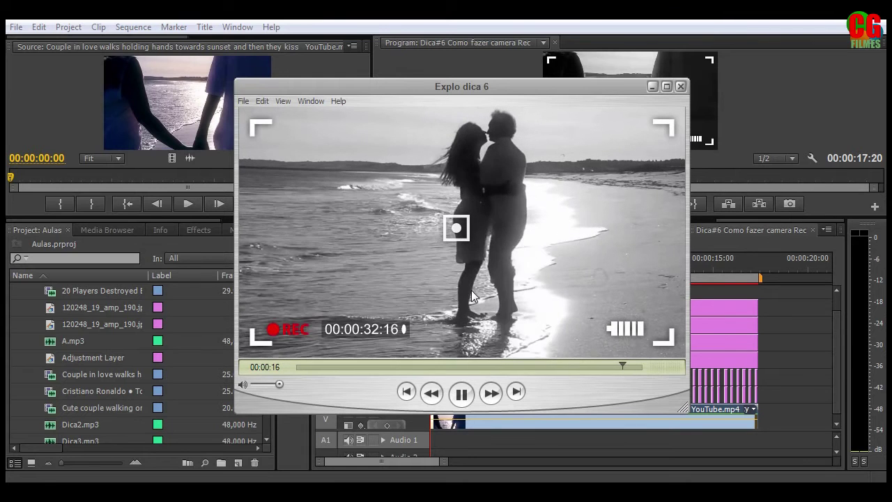
{"action": "key", "text": "space"}
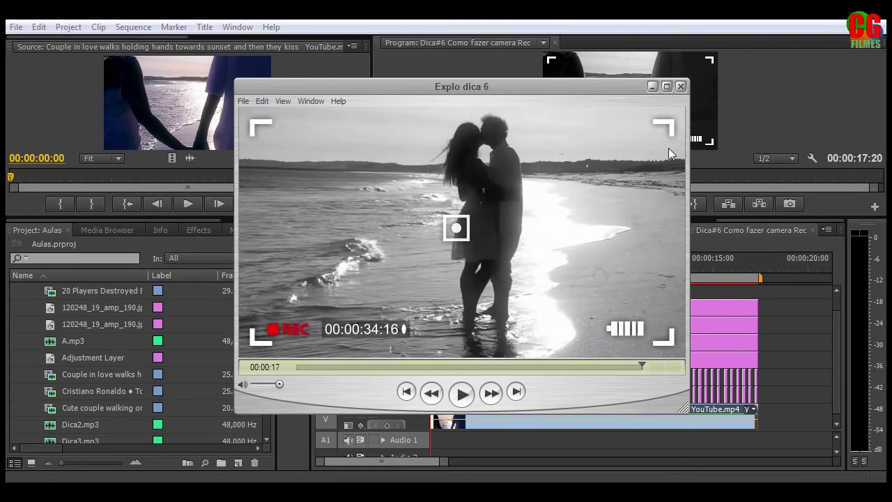
{"action": "left_click", "coordinate": [651, 86]}
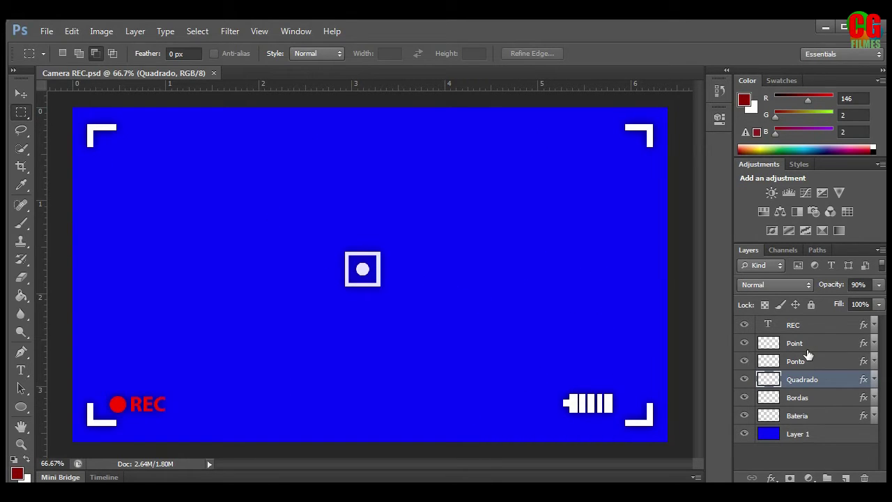
Toggle the REC, Point, Ponto, Quadrado, Bordas and Bateria layers of Camera REC.psd to examine each overlay element, and return to Premiere
{"action": "left_click", "coordinate": [807, 349]}
{"action": "left_click", "coordinate": [745, 343]}
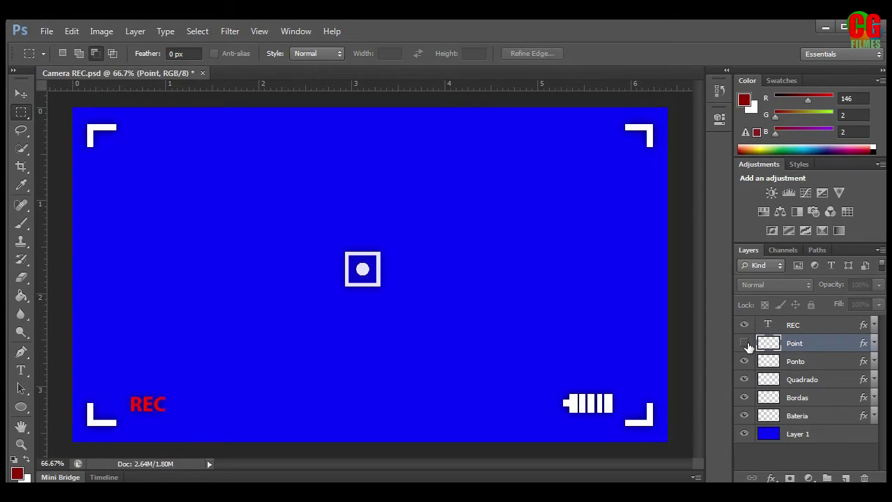
{"action": "left_click", "coordinate": [744, 343]}
{"action": "left_click", "coordinate": [744, 325]}
{"action": "left_click", "coordinate": [744, 324]}
{"action": "left_click", "coordinate": [744, 326]}
{"action": "left_click", "coordinate": [744, 326]}
{"action": "left_click", "coordinate": [744, 343]}
{"action": "left_click", "coordinate": [744, 343]}
{"action": "left_click", "coordinate": [744, 362]}
{"action": "left_click", "coordinate": [744, 361]}
{"action": "left_click", "coordinate": [744, 379]}
{"action": "left_click", "coordinate": [744, 397]}
{"action": "left_click", "coordinate": [744, 397]}
{"action": "left_click", "coordinate": [744, 415]}
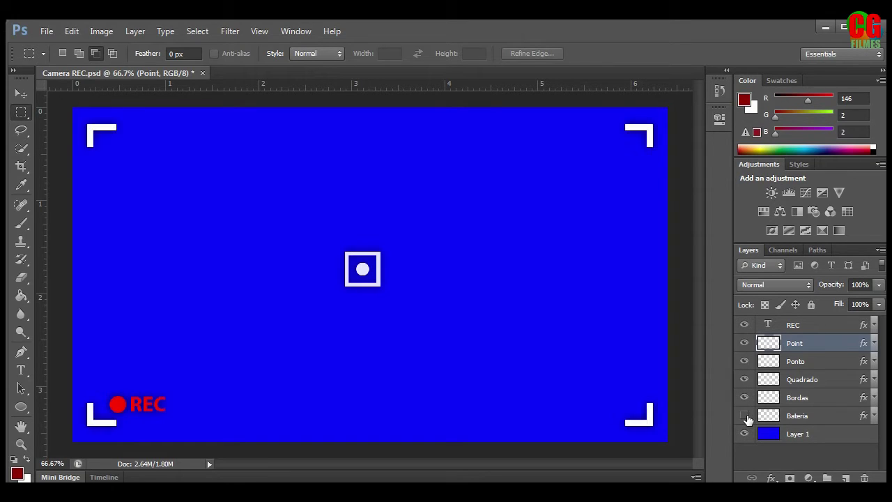
{"action": "left_click", "coordinate": [744, 415]}
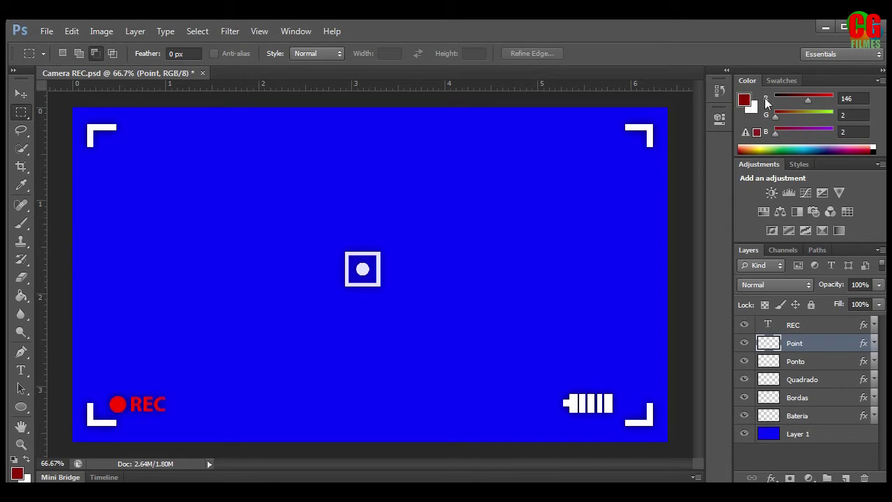
{"action": "left_click", "coordinate": [825, 28]}
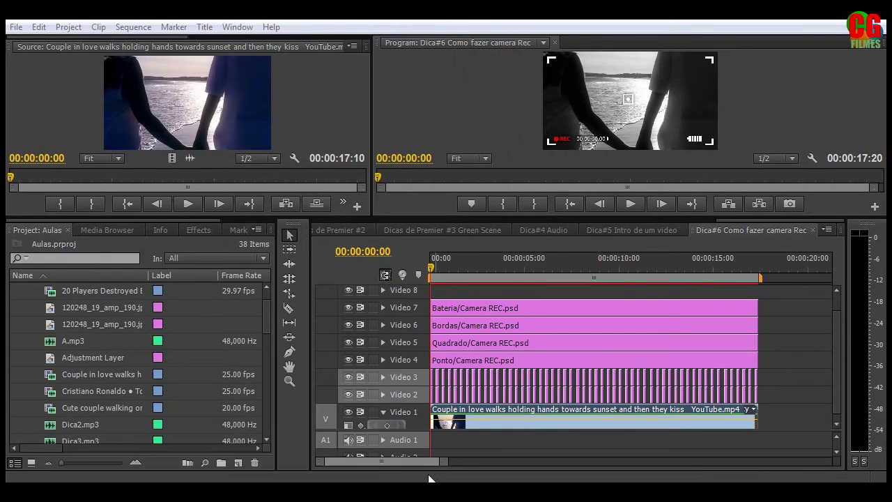
Add only the video of the couple clip to Video 1 after the existing clips, and collapse the Dicas bin
{"action": "left_click_drag", "start_coordinate": [404, 460], "coordinate": [418, 461]}
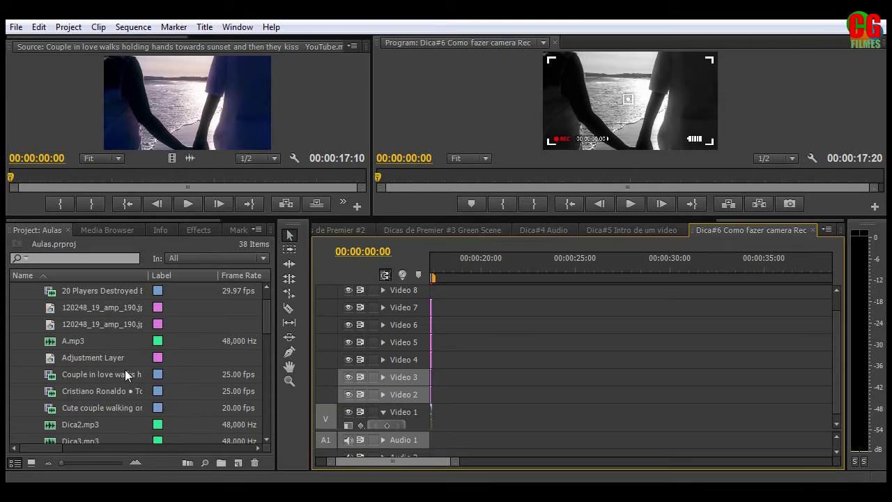
{"action": "left_click_drag", "start_coordinate": [172, 158], "coordinate": [467, 414]}
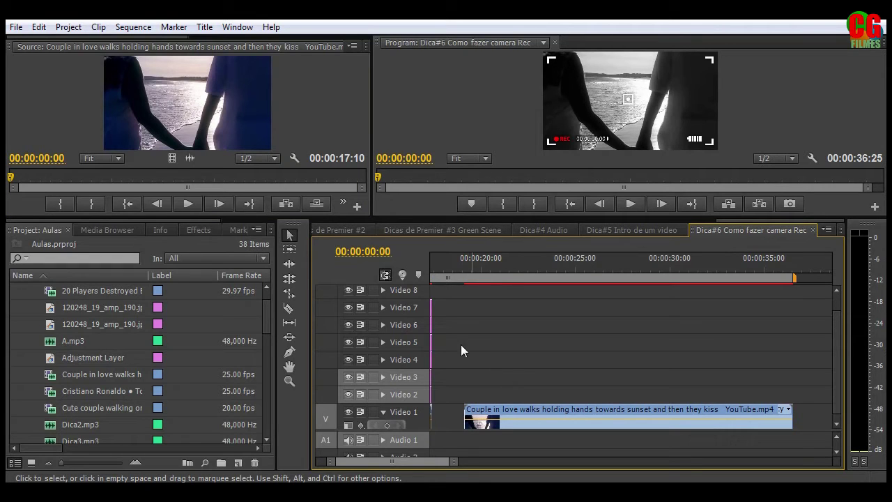
{"action": "scroll", "coordinate": [97, 369], "scroll_direction": "up", "scroll_amount": 1}
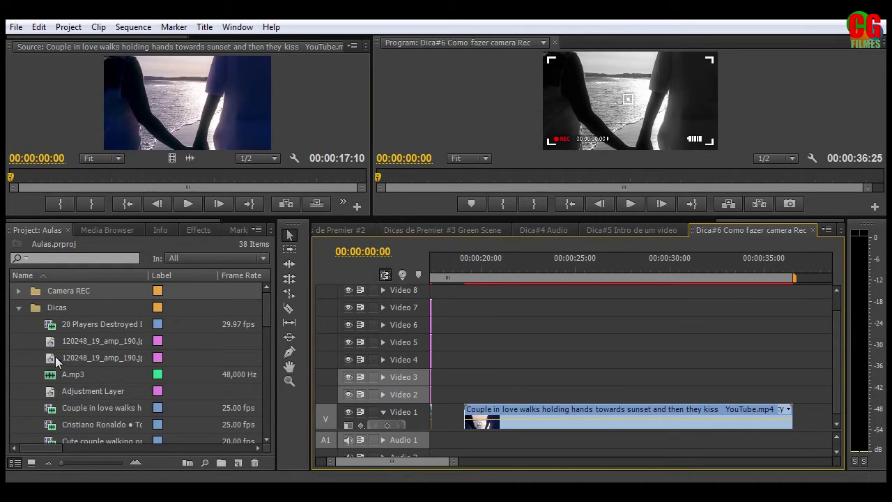
{"action": "left_click", "coordinate": [17, 308]}
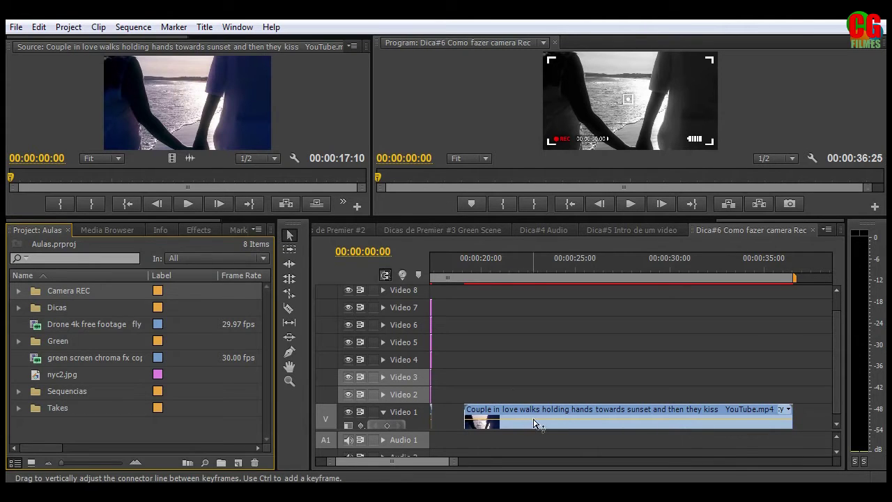
Apply the Tint effect from Color Correction to the newly added couple clip to make it black and white
{"action": "left_click", "coordinate": [512, 275]}
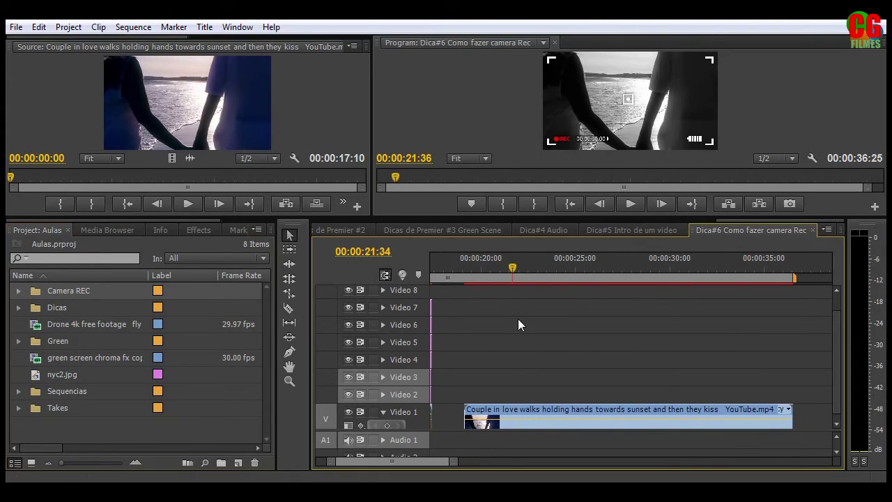
{"action": "left_click", "coordinate": [197, 230]}
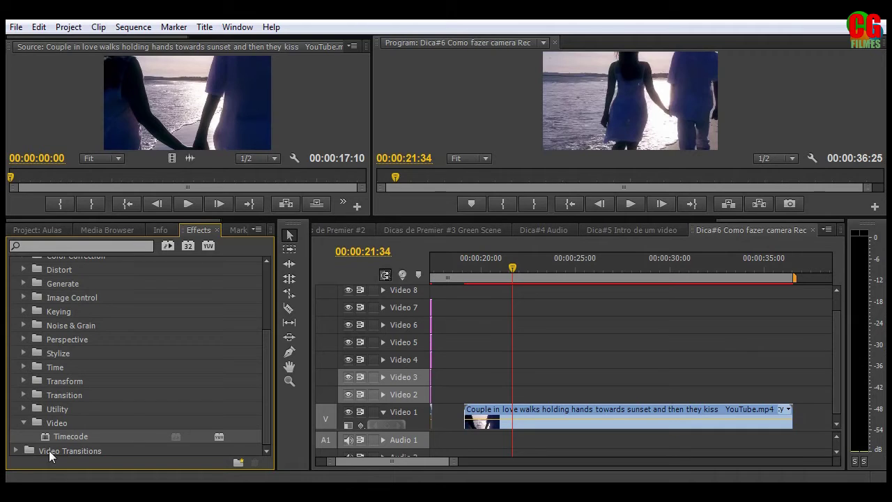
{"action": "left_click", "coordinate": [23, 422]}
{"action": "scroll", "coordinate": [51, 391], "scroll_direction": "up", "scroll_amount": 3}
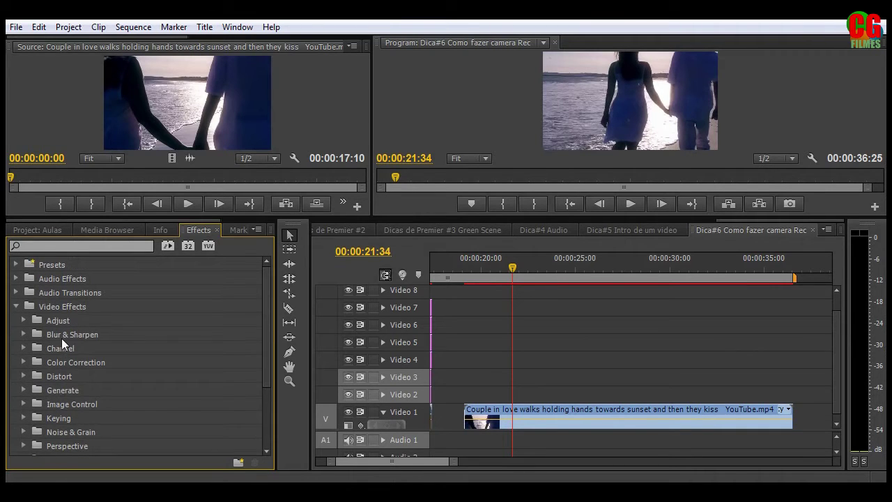
{"action": "left_click", "coordinate": [23, 362]}
{"action": "scroll", "coordinate": [77, 390], "scroll_direction": "down", "scroll_amount": 5}
{"action": "left_click_drag", "start_coordinate": [60, 446], "coordinate": [509, 426]}
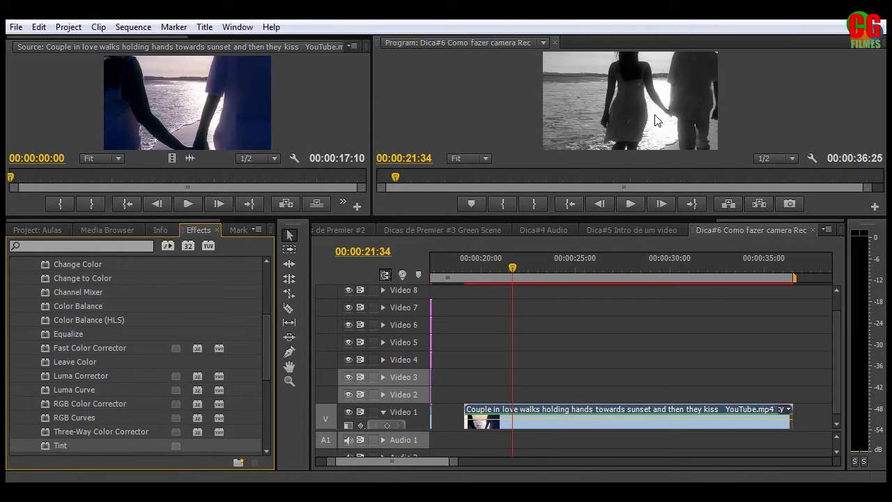
{"action": "left_click", "coordinate": [544, 384]}
{"action": "left_click", "coordinate": [527, 425]}
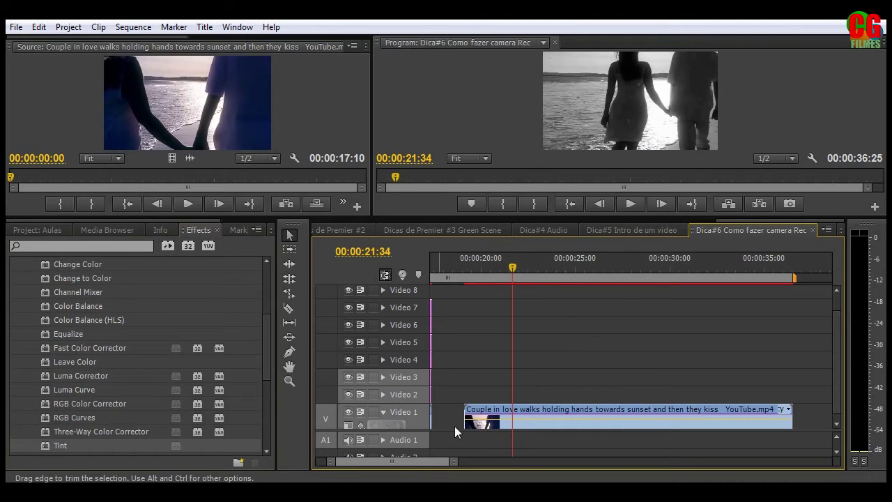
Move the playhead to the start of the tinted clip at 00:00:19:05, and collapse the Color Correction effects
{"action": "key", "text": "Up"}
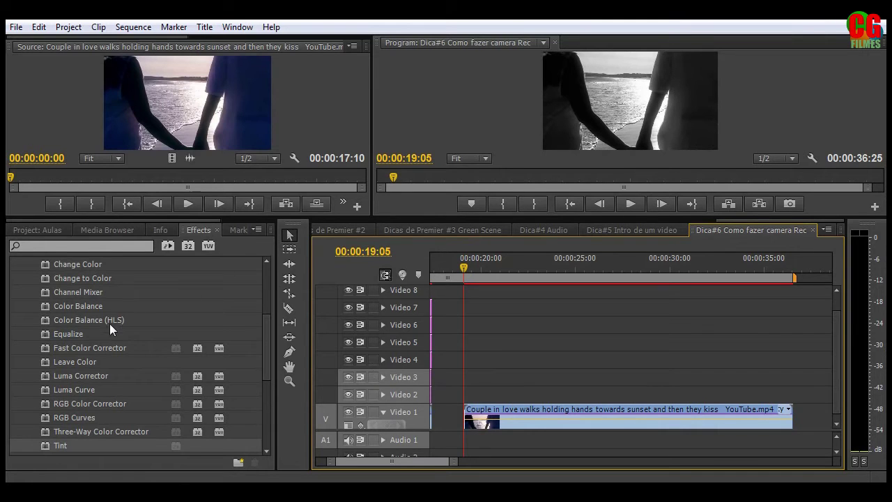
{"action": "scroll", "coordinate": [77, 322], "scroll_direction": "up", "scroll_amount": 3}
{"action": "left_click", "coordinate": [23, 292]}
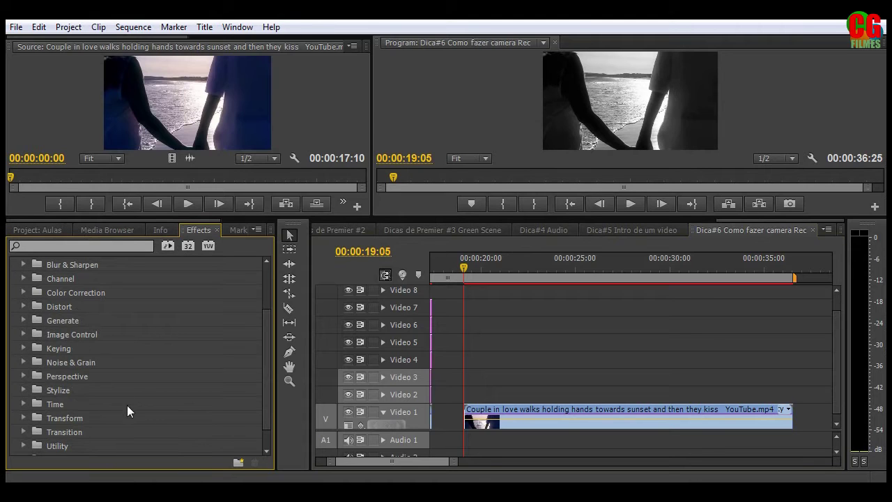
Check the layers in the Camera REC bin, and place the whole bin on Video 2 starting at the playhead
{"action": "left_click", "coordinate": [24, 232]}
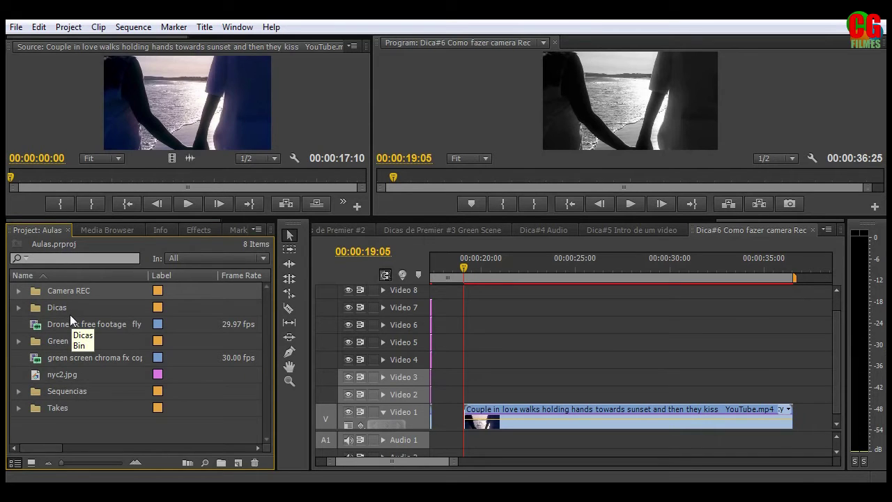
{"action": "left_click", "coordinate": [19, 292]}
{"action": "left_click", "coordinate": [19, 292]}
{"action": "left_click", "coordinate": [18, 292]}
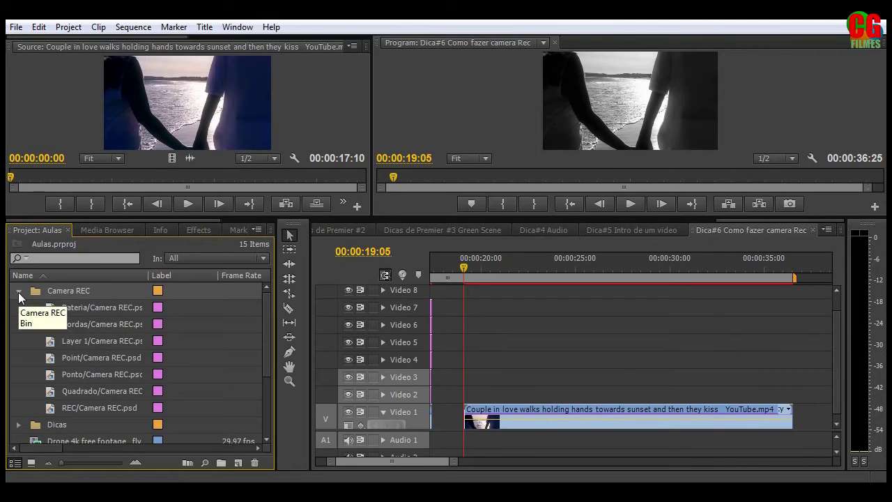
{"action": "left_click", "coordinate": [18, 292]}
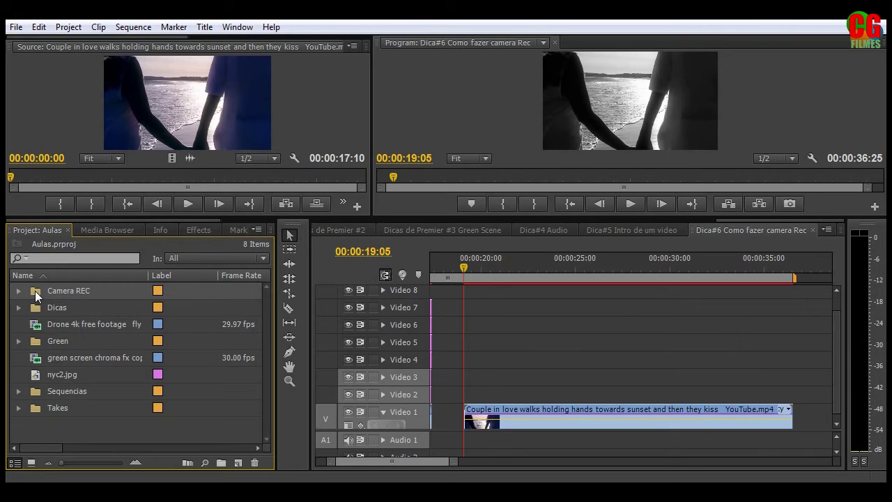
{"action": "left_click_drag", "start_coordinate": [35, 292], "coordinate": [471, 395]}
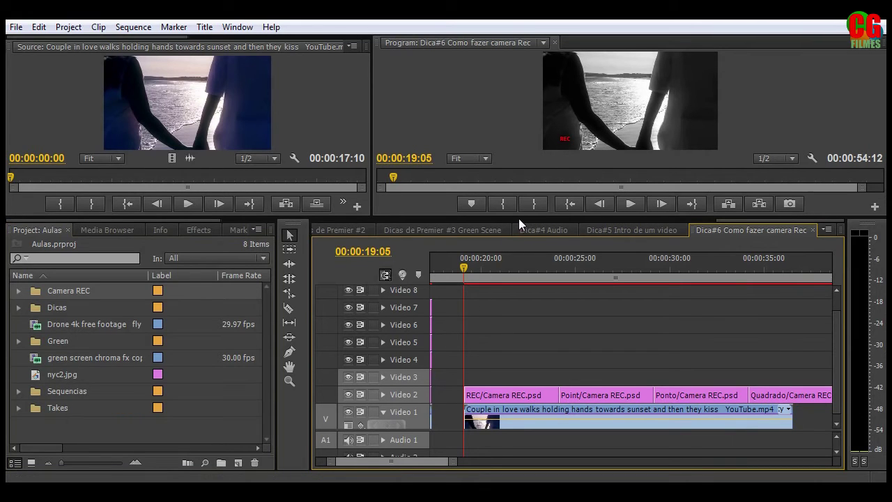
Stack the Point layer on Video 3, Ponto on Video 4 and Quadrado on Video 5, all starting at the playhead
{"action": "left_click_drag", "start_coordinate": [519, 217], "coordinate": [523, 204]}
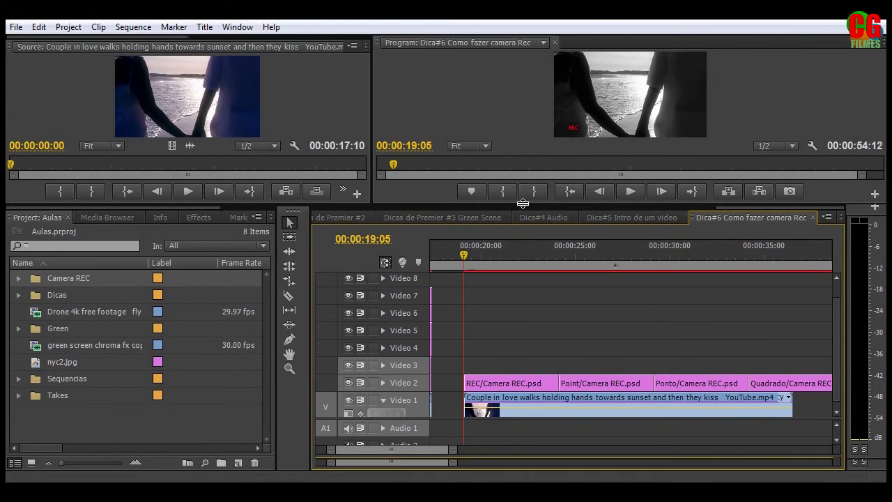
{"action": "left_click_drag", "start_coordinate": [598, 392], "coordinate": [499, 376]}
{"action": "left_click_drag", "start_coordinate": [674, 393], "coordinate": [487, 376]}
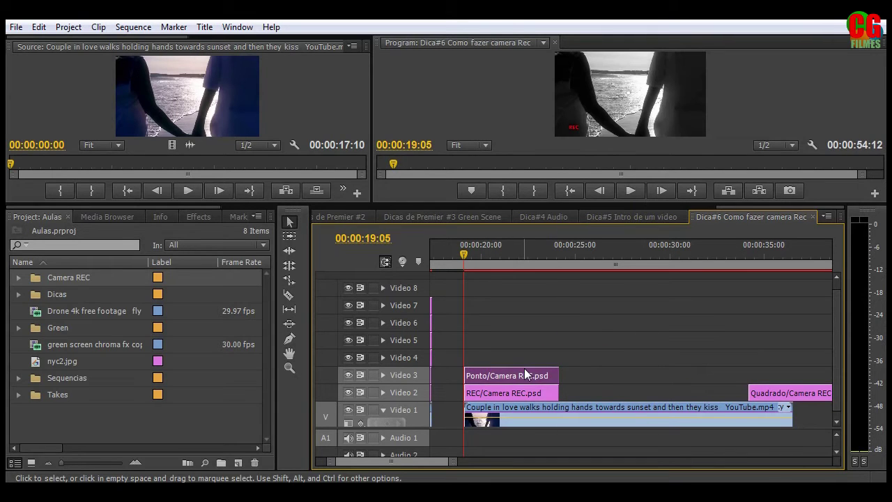
{"action": "key", "text": "ctrl+z"}
{"action": "left_click_drag", "start_coordinate": [677, 396], "coordinate": [492, 358]}
{"action": "left_click_drag", "start_coordinate": [759, 396], "coordinate": [526, 382]}
Stack the Bordas layer on Video 6 and the Bateria layer on Video 7, both starting at the playhead
{"action": "left_click_drag", "start_coordinate": [453, 464], "coordinate": [503, 468]}
{"action": "left_click_drag", "start_coordinate": [726, 393], "coordinate": [586, 338]}
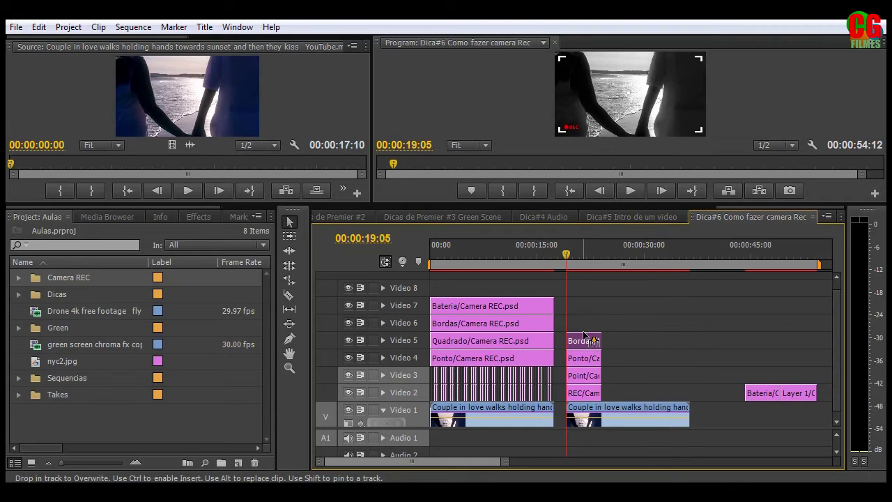
{"action": "key", "text": "ctrl+z"}
{"action": "left_click_drag", "start_coordinate": [725, 392], "coordinate": [629, 337]}
{"action": "left_click_drag", "start_coordinate": [756, 392], "coordinate": [583, 313]}
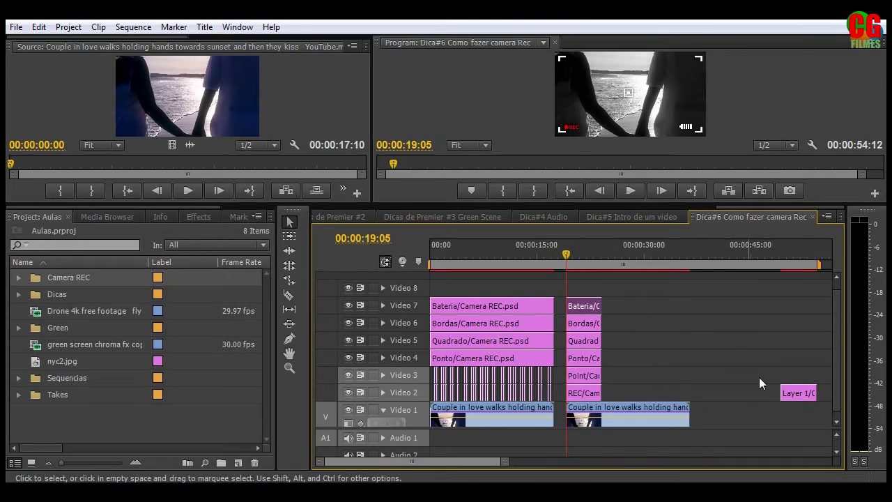
Preview the blue Layer 1 background on Video 8 against the Photoshop file, and remove it from the sequence
{"action": "left_click", "coordinate": [795, 393]}
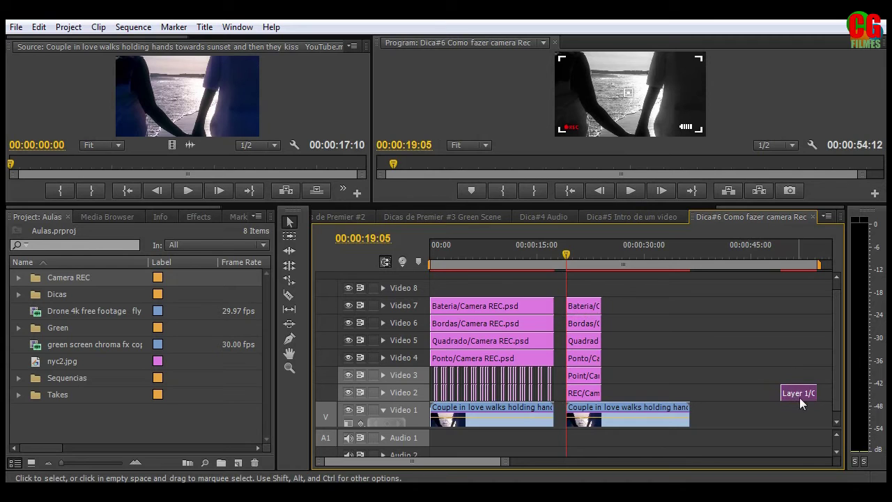
{"action": "left_click_drag", "start_coordinate": [797, 401], "coordinate": [585, 292]}
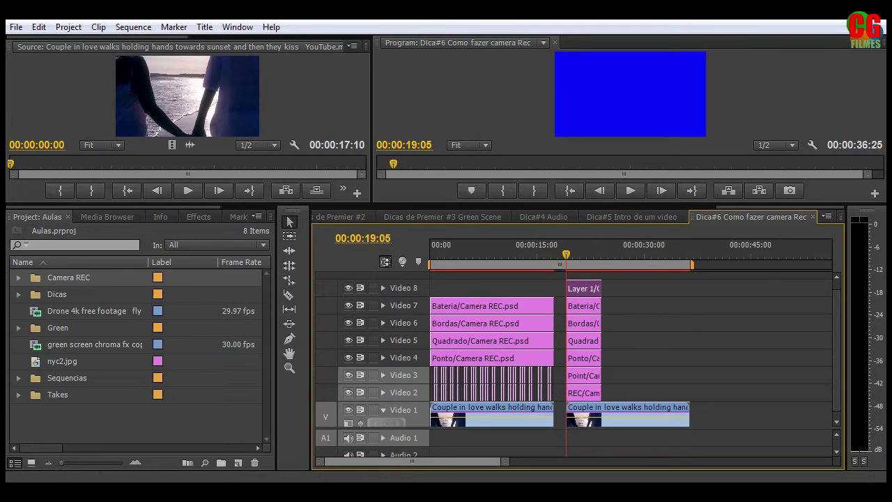
{"action": "key", "text": "alt+Tab"}
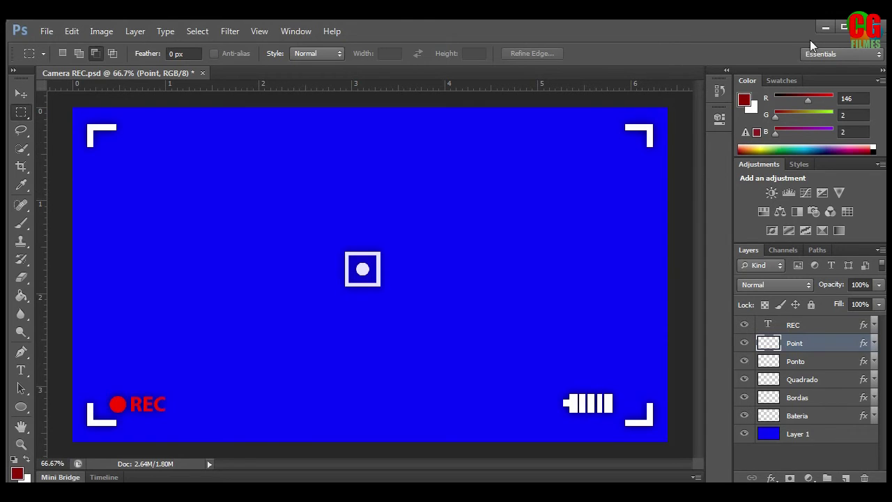
{"action": "left_click", "coordinate": [824, 27]}
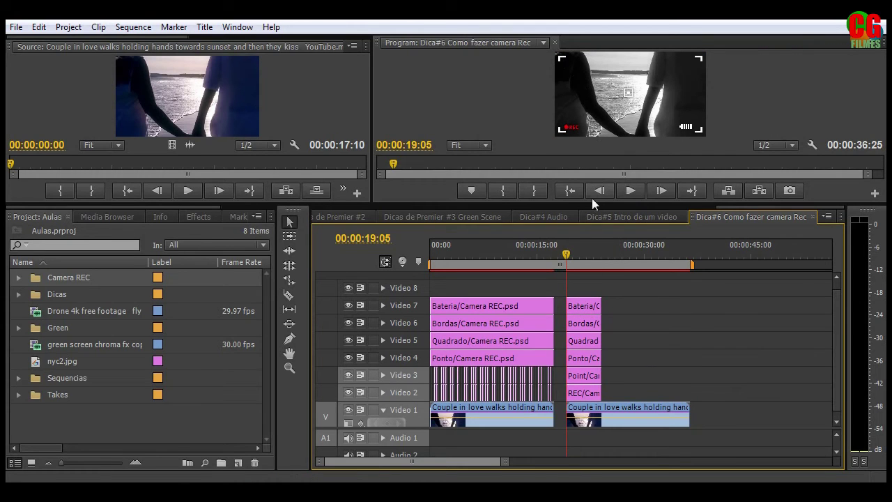
Extend the Bateria, Bordas, Quadrado and Ponto layers on Video 7 to Video 4 together to the end of the second Video 1 clip
{"action": "left_click_drag", "start_coordinate": [591, 207], "coordinate": [590, 367]}
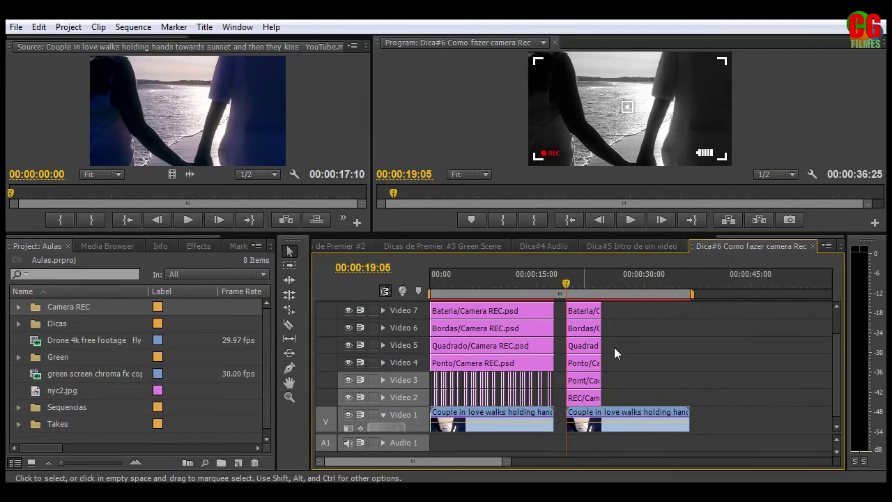
{"action": "left_click", "coordinate": [597, 341]}
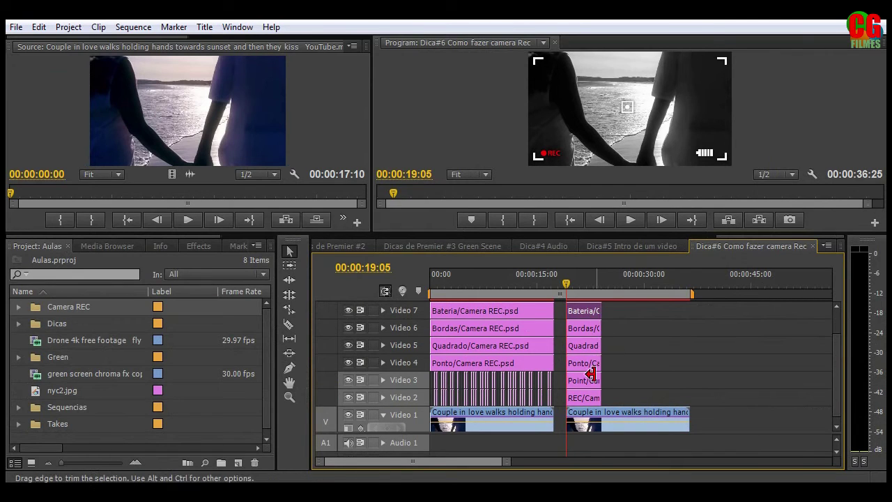
{"action": "left_click", "coordinate": [593, 366]}
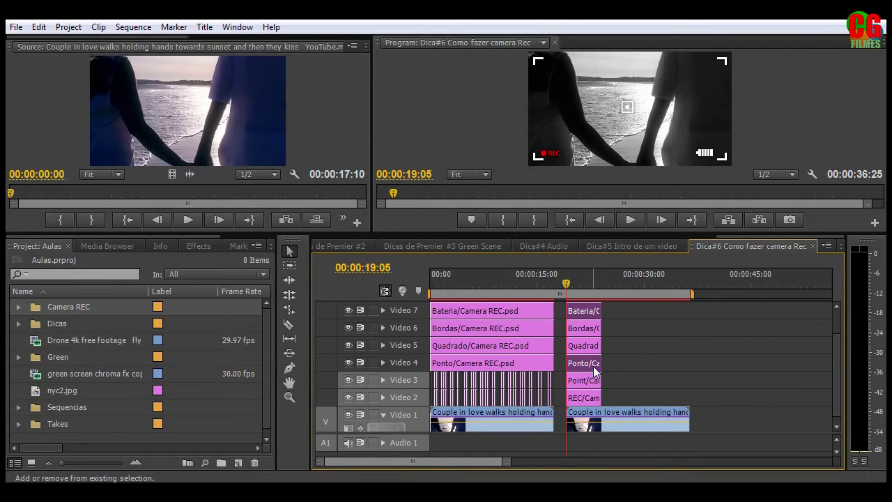
{"action": "left_click", "coordinate": [589, 350]}
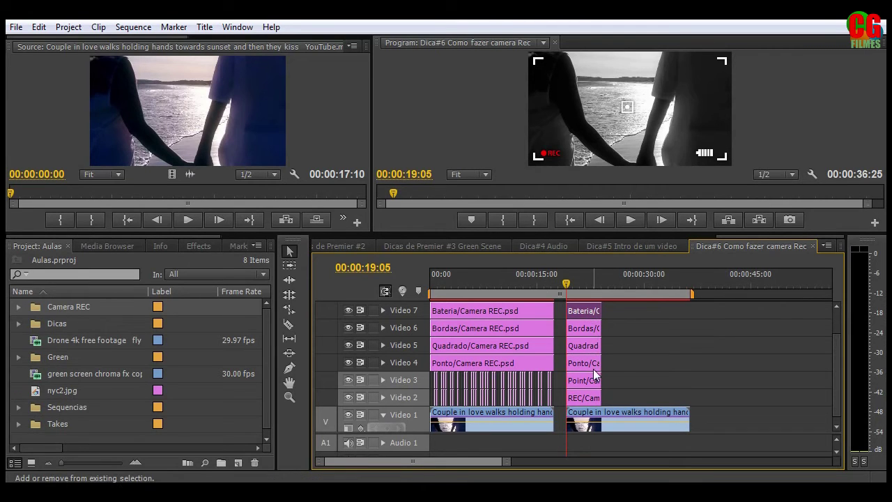
{"action": "left_click", "coordinate": [594, 362], "text": "shift"}
{"action": "left_click", "coordinate": [591, 344], "text": "shift"}
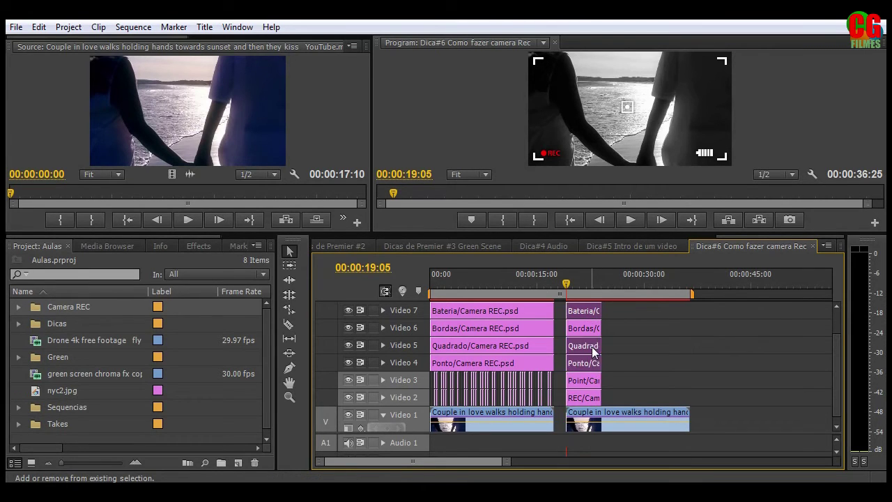
{"action": "left_click", "coordinate": [592, 329], "text": "shift"}
{"action": "mouse_move", "coordinate": [839, 362]}
{"action": "left_mouse_down"}
{"action": "mouse_move", "coordinate": [836, 342]}
{"action": "mouse_move", "coordinate": [833, 354]}
{"action": "left_mouse_up"}
{"action": "left_click_drag", "start_coordinate": [601, 367], "coordinate": [688, 375]}
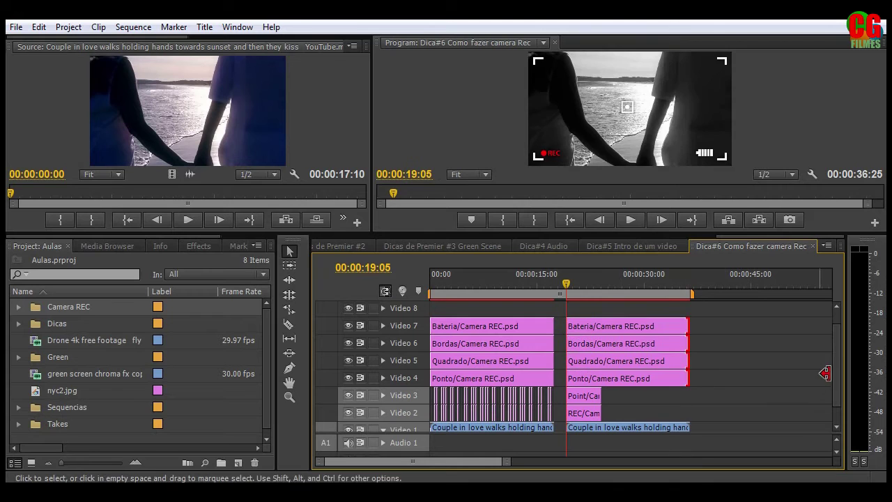
{"action": "scroll", "coordinate": [836, 369], "scroll_direction": "down", "scroll_amount": 2}
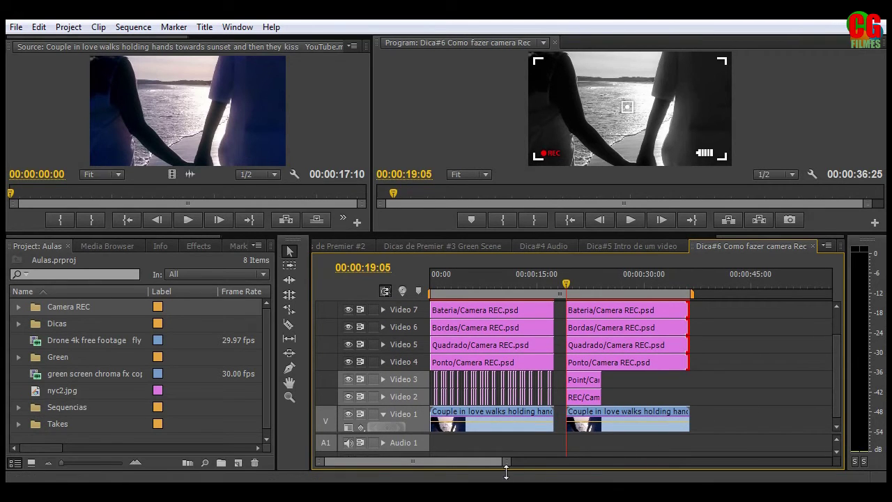
Trim the ends of the Point and REC clips on Video 3 and Video 2 together to 00:00:19:15
{"action": "left_click_drag", "start_coordinate": [506, 467], "coordinate": [483, 468]}
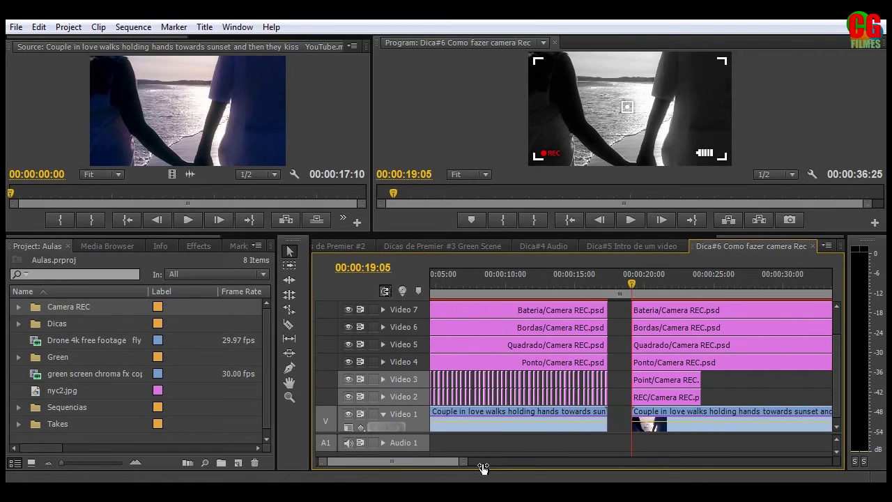
{"action": "scroll", "coordinate": [422, 459], "scroll_direction": "down", "scroll_amount": 5}
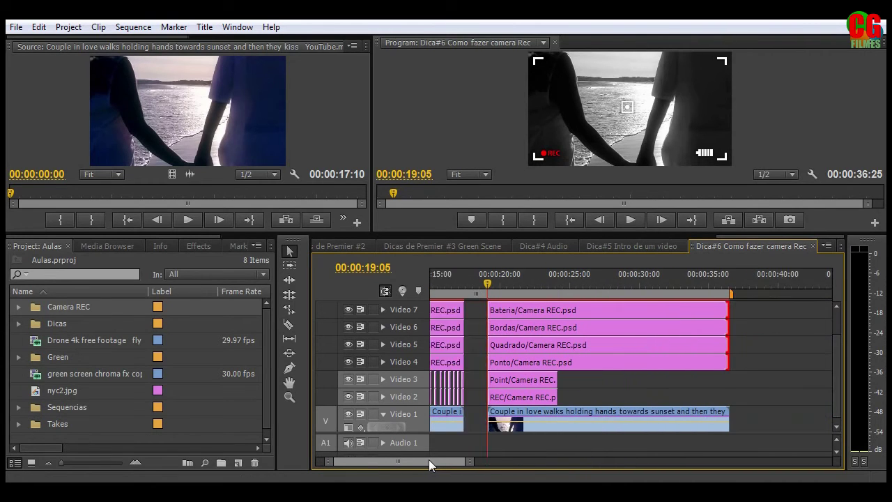
{"action": "scroll", "coordinate": [429, 460], "scroll_direction": "down", "scroll_amount": 2}
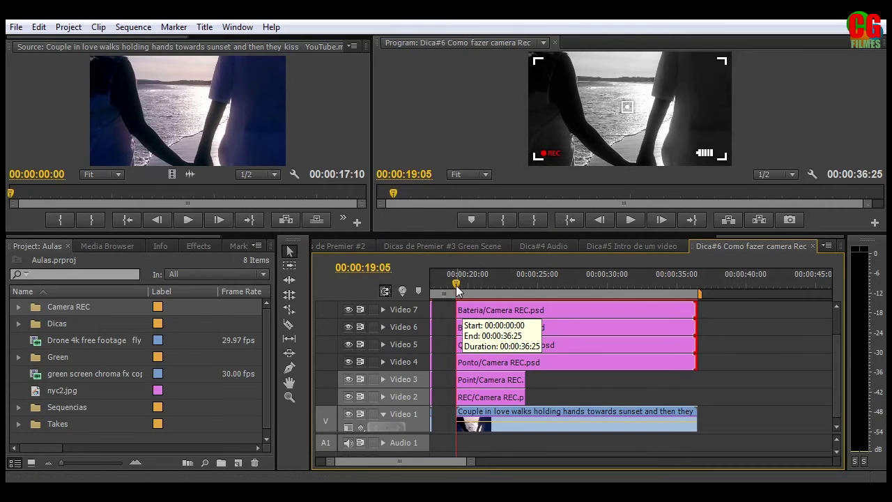
{"action": "left_click_drag", "start_coordinate": [455, 285], "coordinate": [463, 291]}
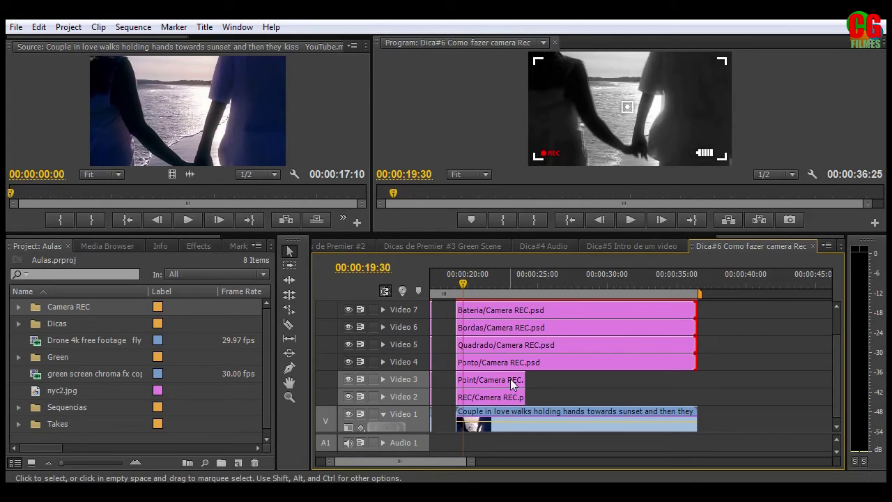
{"action": "left_click", "coordinate": [514, 403], "text": "shift"}
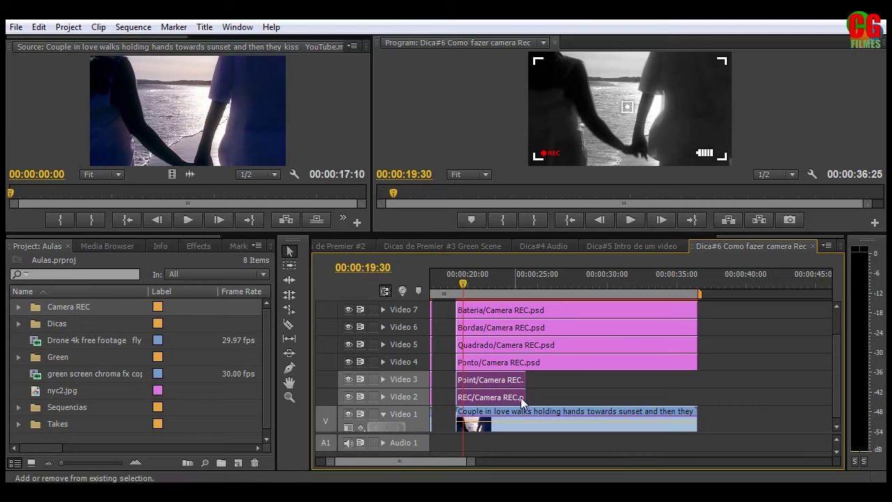
{"action": "left_click_drag", "start_coordinate": [465, 465], "coordinate": [450, 470]}
{"action": "left_click_drag", "start_coordinate": [547, 293], "coordinate": [538, 293]}
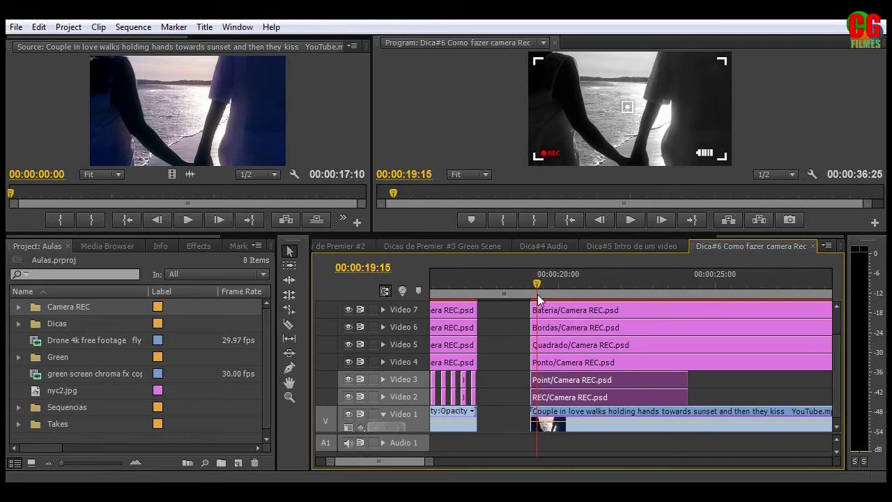
{"action": "left_click_drag", "start_coordinate": [686, 388], "coordinate": [534, 389]}
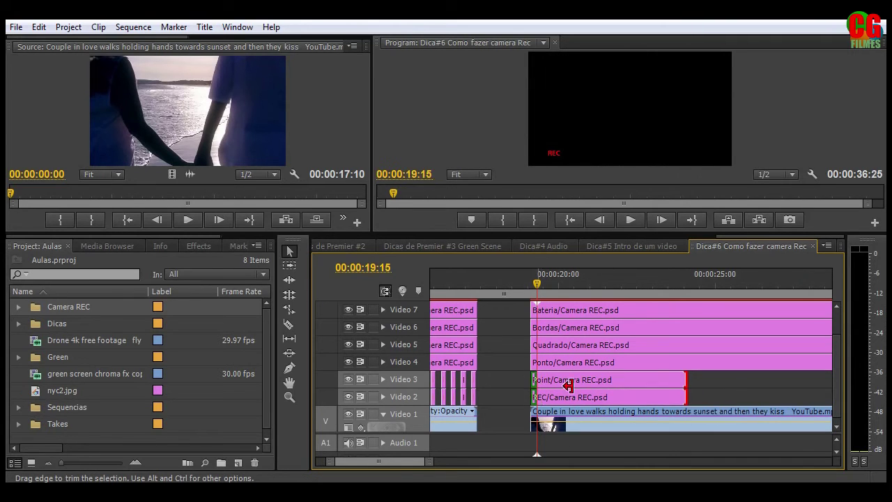
Step through the frames around the short Point and REC clips, and shorten both to end at 00:00:19:12
{"action": "left_click_drag", "start_coordinate": [534, 281], "coordinate": [538, 282]}
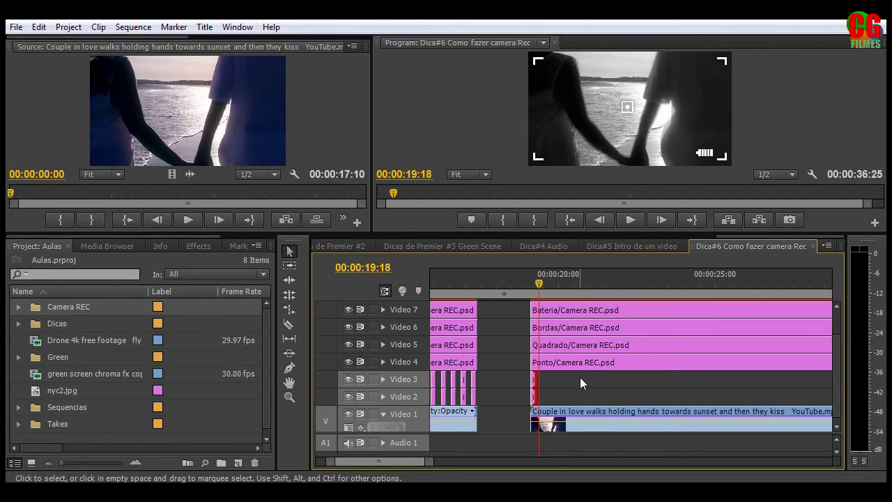
{"action": "key", "text": "Left"}
{"action": "key", "text": "Left"}
{"action": "key", "text": "Left"}
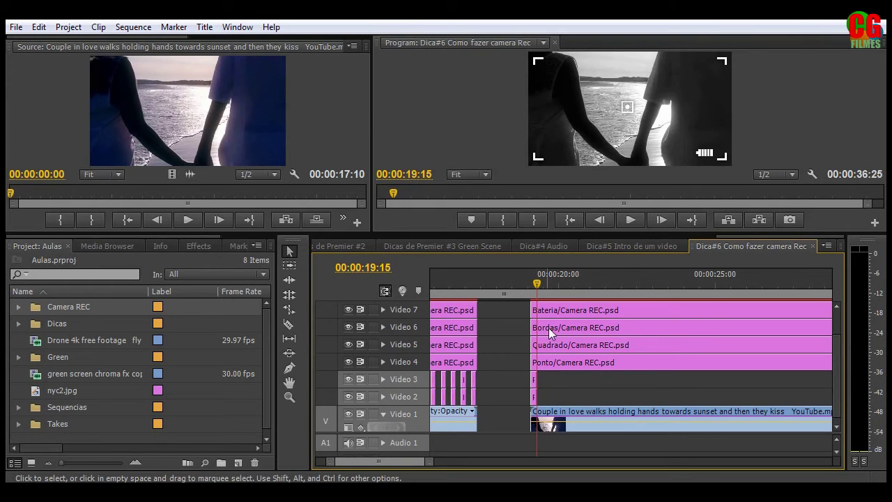
{"action": "key", "text": "Left"}
{"action": "key", "text": "Left"}
{"action": "key", "text": "Left"}
{"action": "key", "text": "Left"}
{"action": "key", "text": "Left"}
{"action": "key", "text": "Left"}
{"action": "key", "text": "Left"}
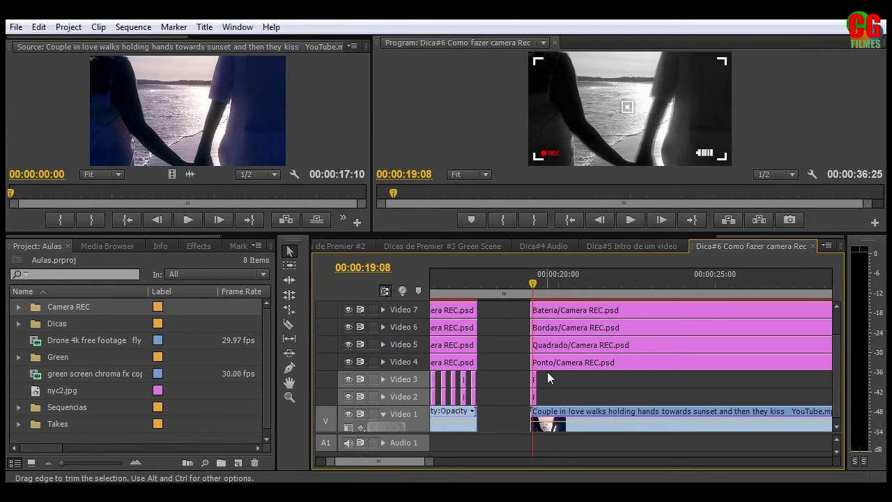
{"action": "key", "text": "Right"}
{"action": "key", "text": "Right"}
{"action": "key", "text": "Right"}
{"action": "key", "text": "Right"}
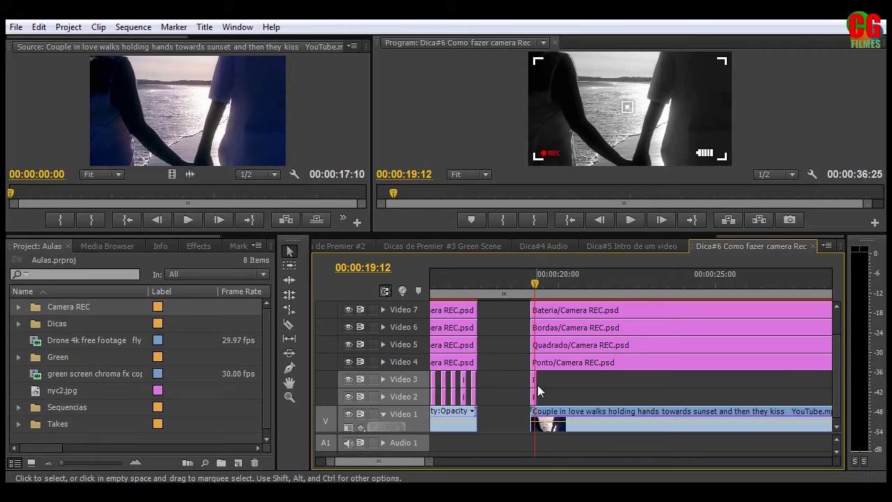
{"action": "mouse_move", "coordinate": [538, 390]}
{"action": "left_mouse_down"}
{"action": "mouse_move", "coordinate": [536, 379]}
{"action": "mouse_move", "coordinate": [539, 399]}
{"action": "left_mouse_up"}
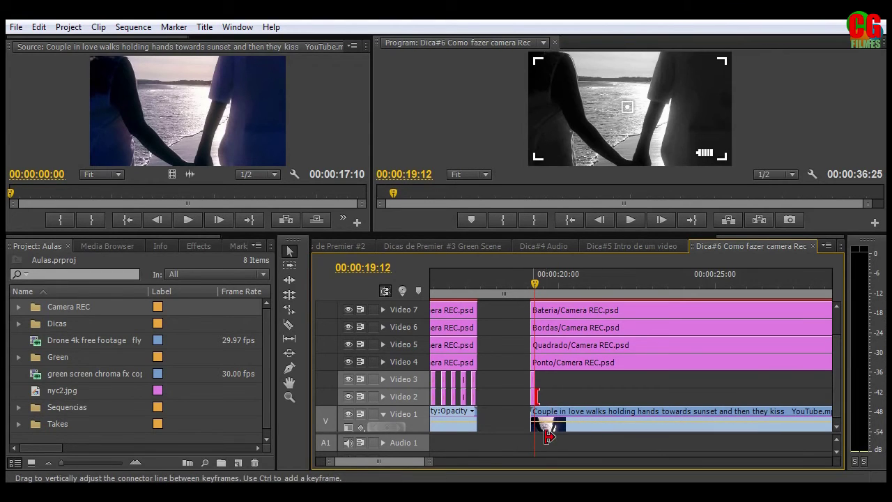
Copy the trimmed Point and REC clips and paste the pair at 00:00:19:22 on Video 3 and Video 2
{"action": "mouse_move", "coordinate": [431, 461]}
{"action": "left_mouse_down"}
{"action": "mouse_move", "coordinate": [369, 464]}
{"action": "mouse_move", "coordinate": [432, 468]}
{"action": "mouse_move", "coordinate": [418, 470]}
{"action": "left_mouse_up"}
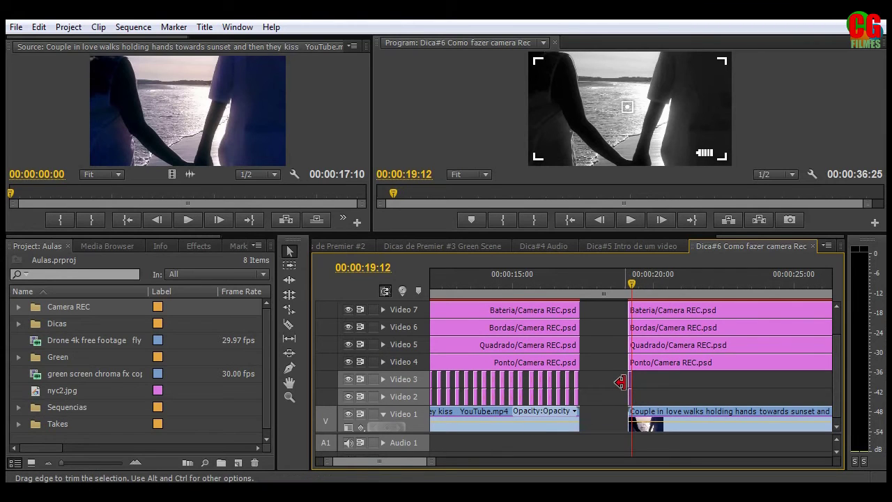
{"action": "key", "text": "ctrl"}
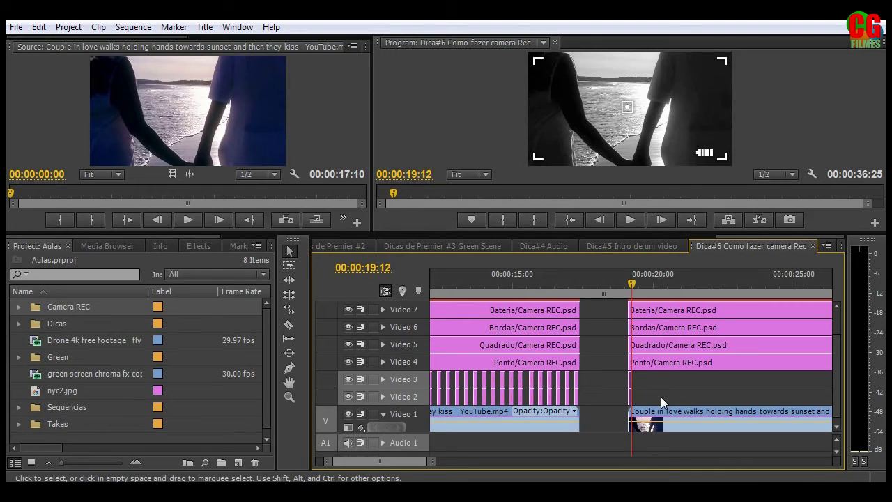
{"action": "key", "text": "Right"}
{"action": "key", "text": "Right"}
{"action": "key", "text": "Right"}
{"action": "key", "text": "Right"}
{"action": "key", "text": "Right"}
{"action": "key", "text": "Right"}
{"action": "key", "text": "Right"}
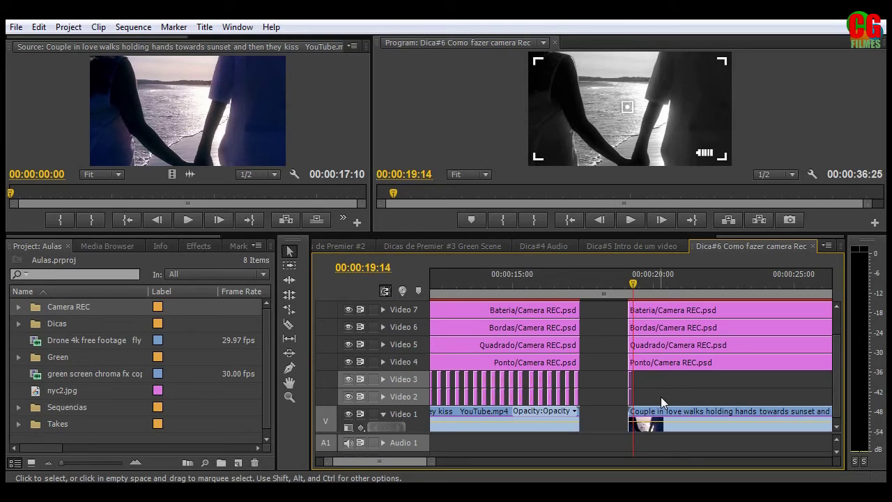
{"action": "key", "text": "Right"}
{"action": "key", "text": "Right"}
{"action": "key", "text": "Right"}
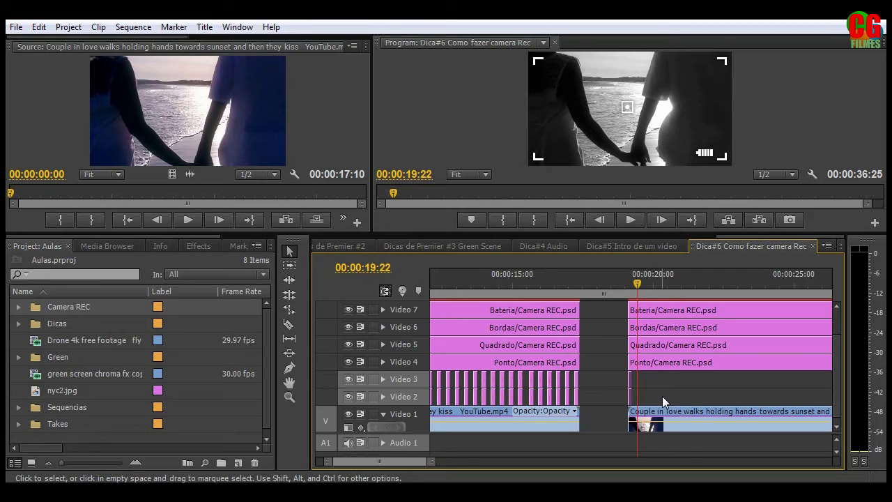
{"action": "key", "text": "Right"}
{"action": "key", "text": "Right"}
{"action": "key", "text": "Right"}
{"action": "key", "text": "Right"}
{"action": "key", "text": "Right"}
{"action": "key", "text": "Right"}
{"action": "key", "text": "Right"}
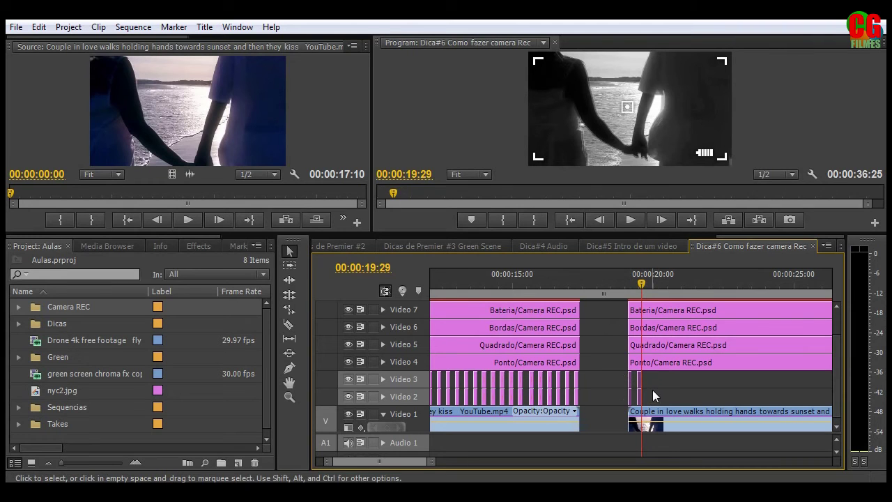
Paste the Point and REC pair at 00:00:19:39 and once more after a ten-frame gap, ending at 00:00:20:13
{"action": "key", "text": "Right"}
{"action": "key", "text": "Right"}
{"action": "key", "text": "Right"}
{"action": "key", "text": "Right"}
{"action": "key", "text": "Right"}
{"action": "key", "text": "Right"}
{"action": "key", "text": "Right"}
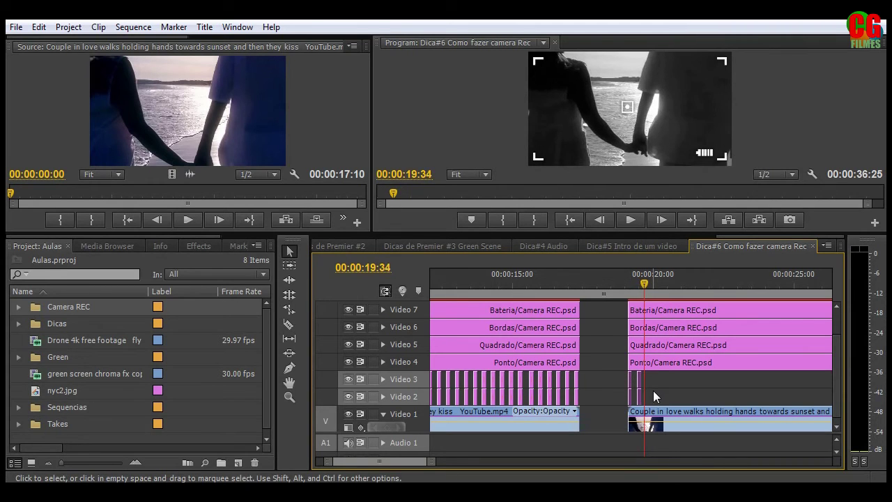
{"action": "key", "text": "Right"}
{"action": "key", "text": "Right"}
{"action": "key", "text": "Right"}
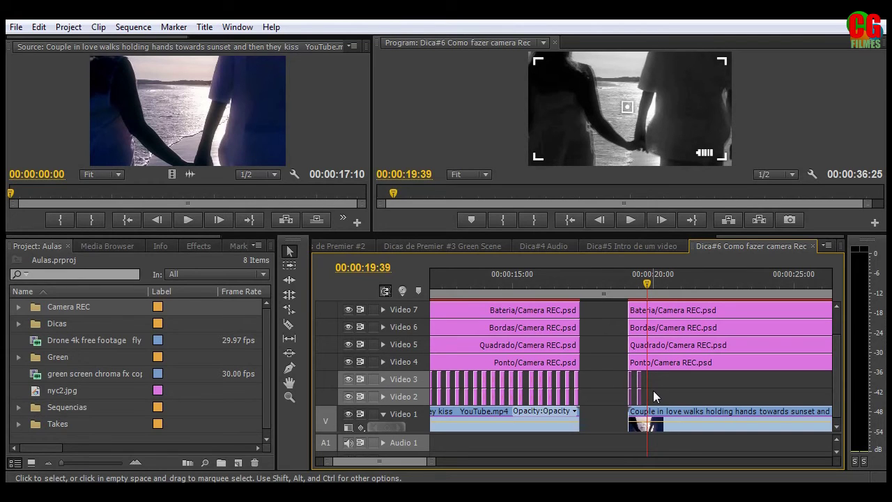
{"action": "left_click_drag", "start_coordinate": [653, 390], "coordinate": [616, 386]}
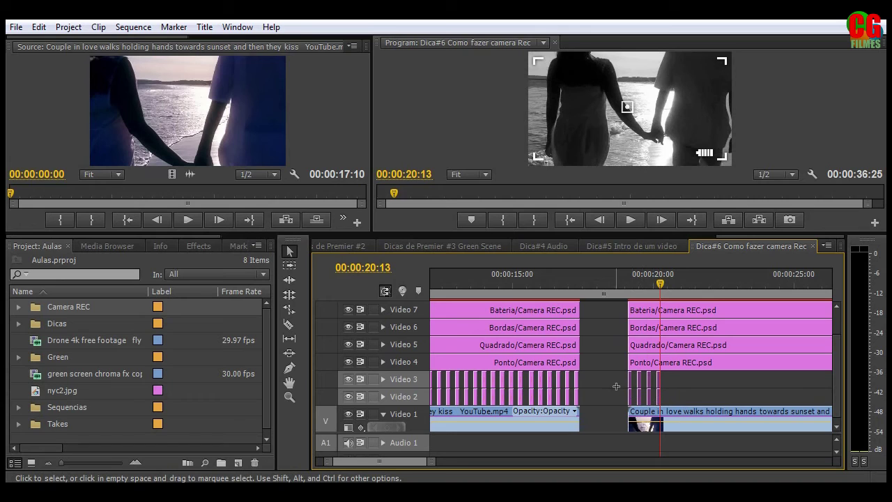
Paste the Point and REC pair at 00:00:20:23 and keep repeating it at the same spacing up to 00:00:21:31
{"action": "key", "text": "Right"}
{"action": "key", "text": "Right"}
{"action": "key", "text": "Right"}
{"action": "key", "text": "Right"}
{"action": "key", "text": "Right"}
{"action": "key", "text": "Right"}
{"action": "key", "text": "Right"}
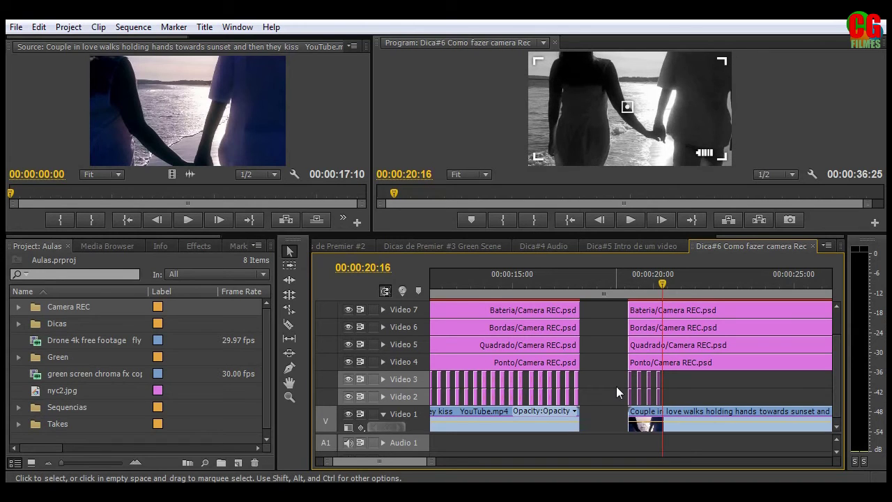
{"action": "key", "text": "Right"}
{"action": "key", "text": "Right"}
{"action": "key", "text": "Right"}
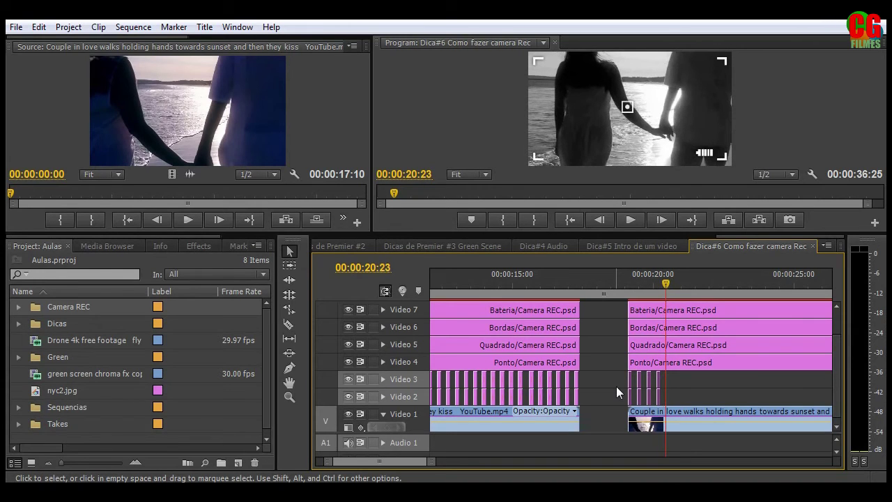
{"action": "key", "text": "ctrl+v"}
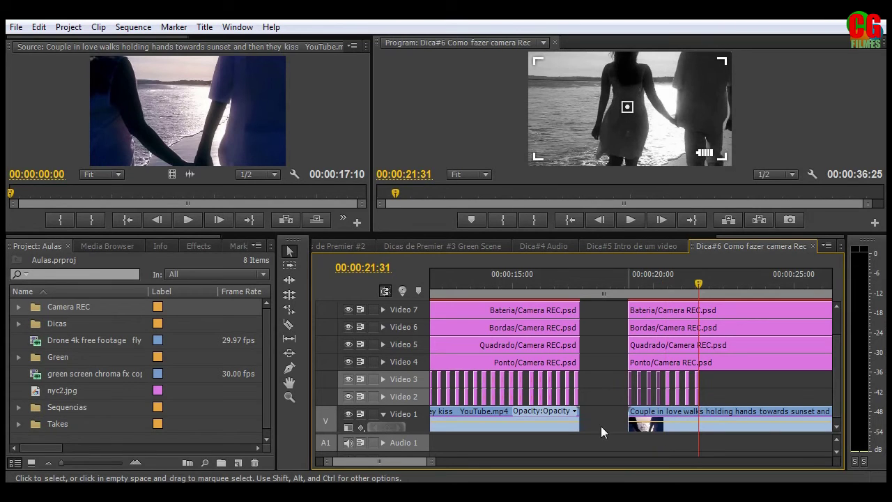
Select all the short Point and REC clips, and paste a copy of the whole series so it runs to 00:00:24:17
{"action": "scroll", "coordinate": [411, 463], "scroll_direction": "down", "scroll_amount": 2}
{"action": "scroll", "coordinate": [411, 470], "scroll_direction": "down", "scroll_amount": 10}
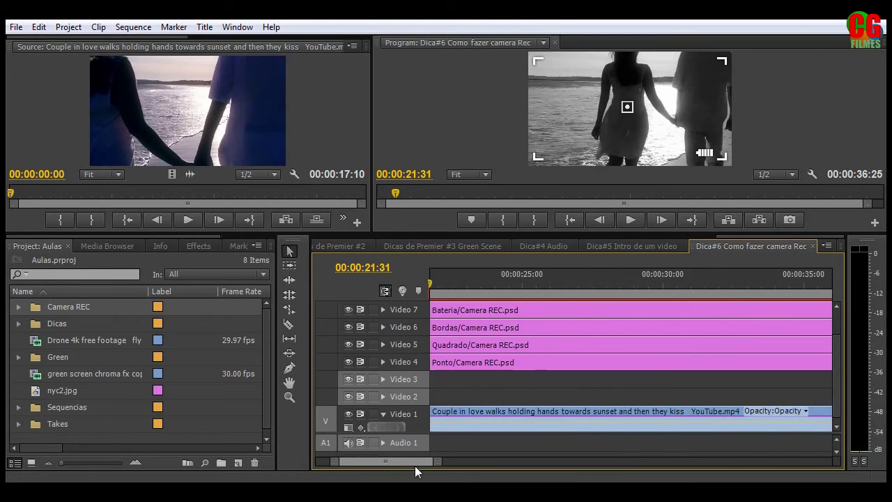
{"action": "scroll", "coordinate": [416, 466], "scroll_direction": "up", "scroll_amount": 10}
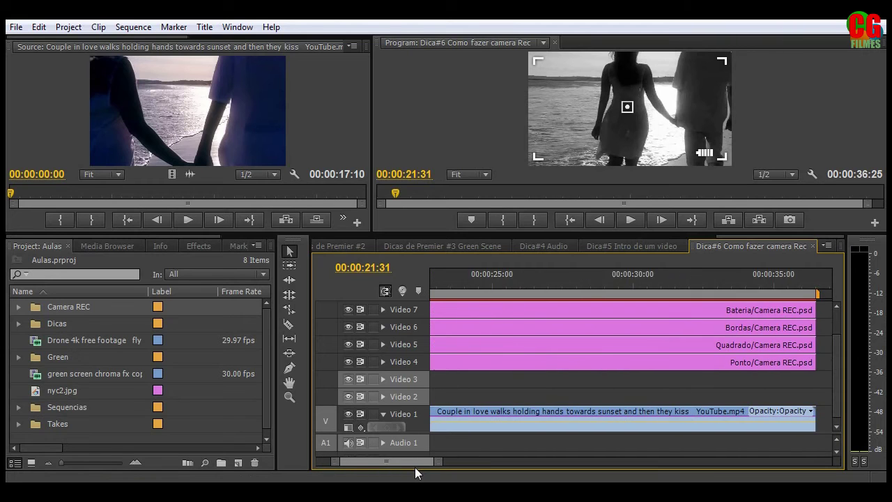
{"action": "left_click_drag", "start_coordinate": [562, 399], "coordinate": [479, 380]}
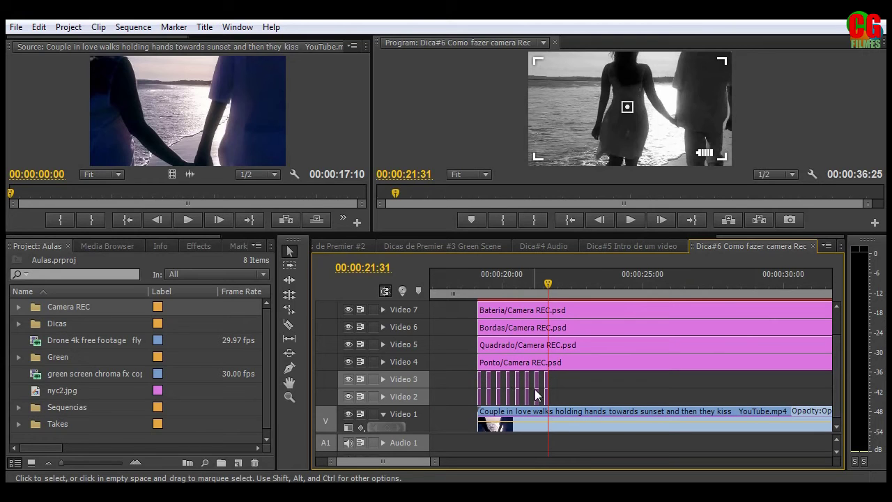
{"action": "key", "text": "space"}
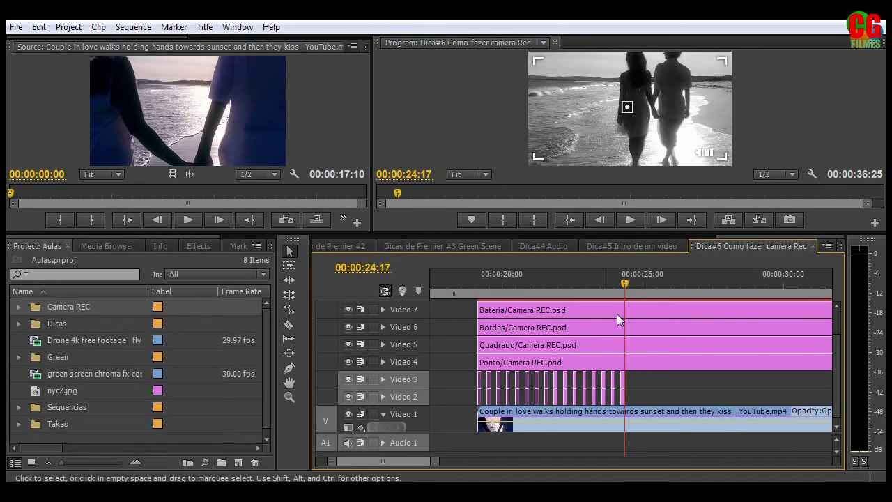
Return the playhead to the start of the blinking REC series at 00:00:19:05 to review it
{"action": "left_click_drag", "start_coordinate": [624, 282], "coordinate": [497, 304]}
{"action": "key", "text": "j"}
{"action": "key", "text": "k"}
{"action": "key", "text": "j"}
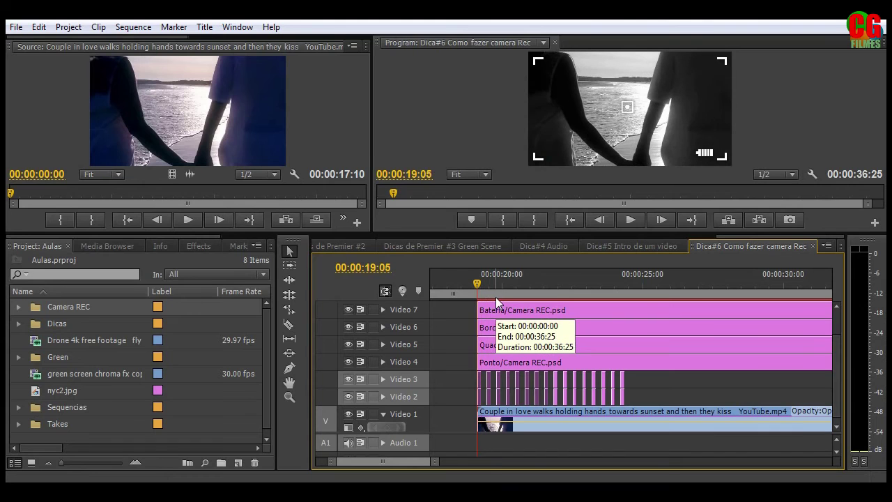
Play back the blinking REC series from 00:00:19:05 to past its last clip
{"action": "key", "text": "space"}
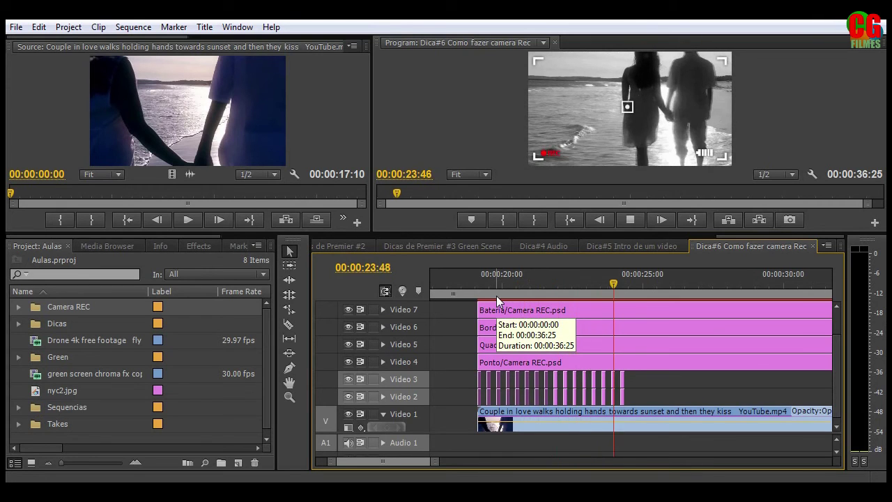
{"action": "key", "text": "space"}
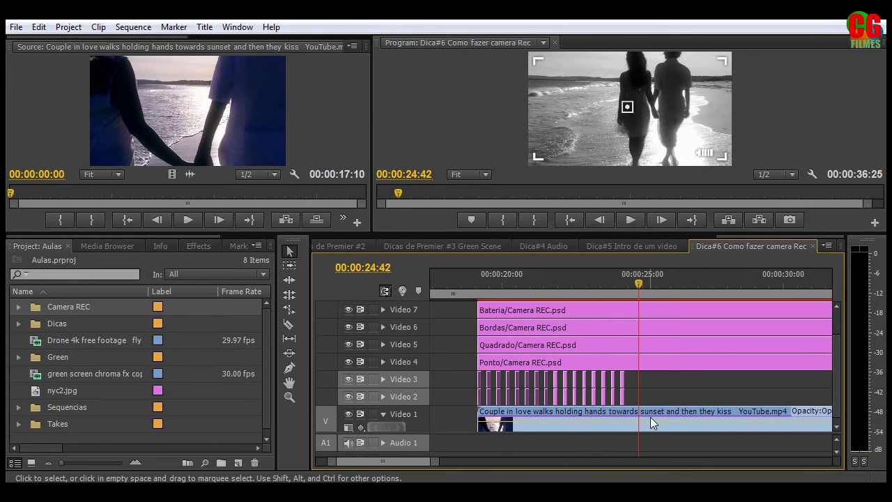
Select all the short Point and REC clips and paste a copy of the series at 00:00:24:26, running to 00:00:29:38
{"action": "key", "text": "Up"}
{"action": "left_click_drag", "start_coordinate": [655, 402], "coordinate": [477, 374]}
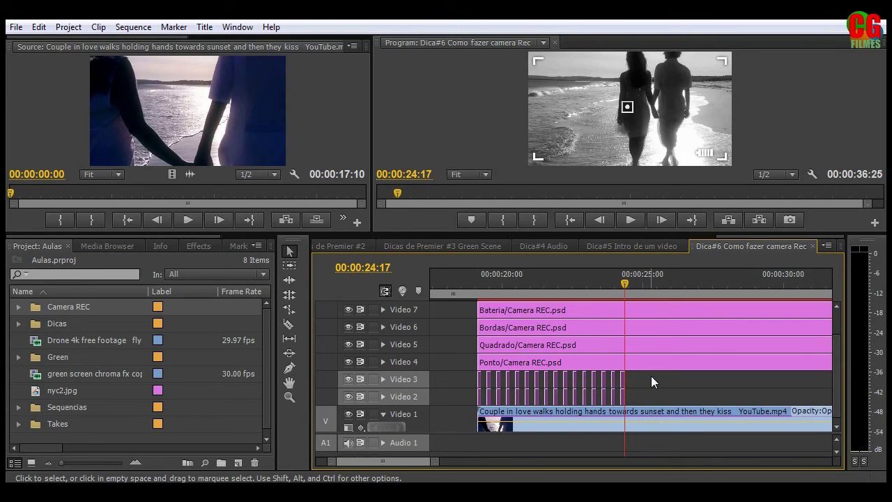
{"action": "key", "text": "Right"}
{"action": "key", "text": "Right"}
{"action": "key", "text": "Right"}
{"action": "key", "text": "Right"}
{"action": "key", "text": "Right"}
{"action": "key", "text": "Right"}
{"action": "key", "text": "Right"}
{"action": "key", "text": "Right"}
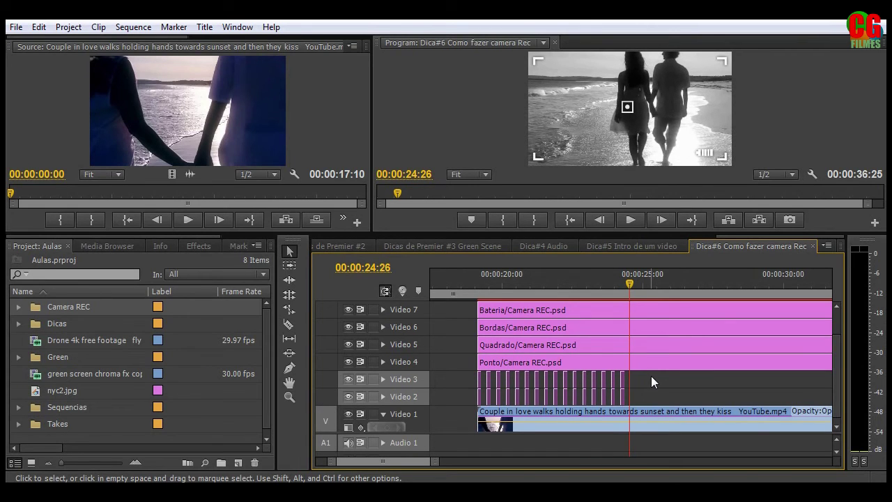
{"action": "key", "text": "ctrl+v"}
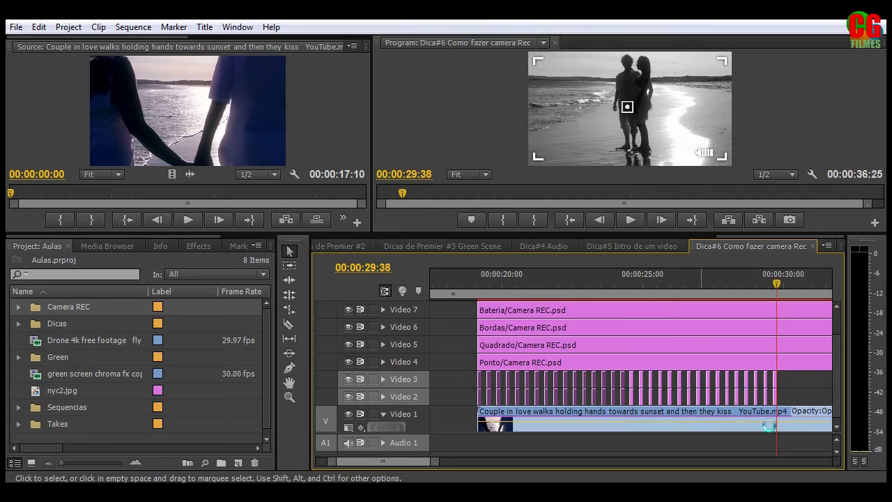
Split the clips on all tracks at 00:00:29:38 and delete everything after the cut
{"action": "key", "text": "b"}
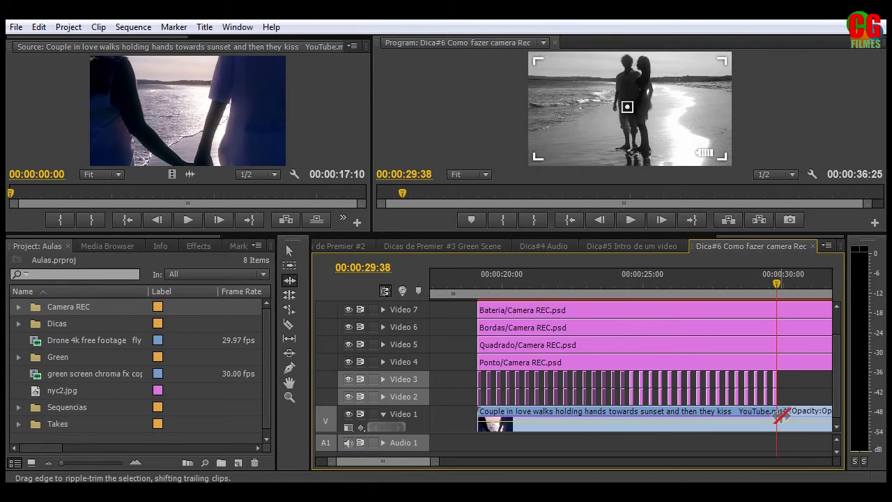
{"action": "key", "text": "c"}
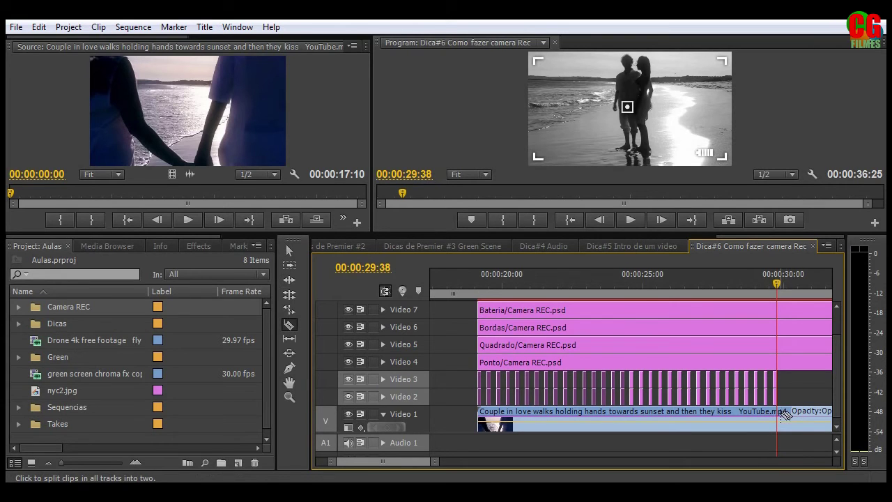
{"action": "left_click", "coordinate": [784, 413], "text": "shift"}
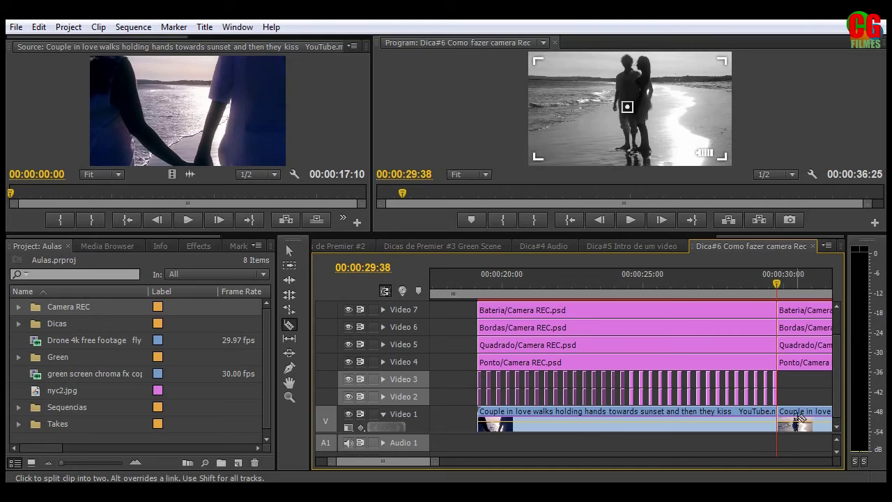
{"action": "key", "text": "v"}
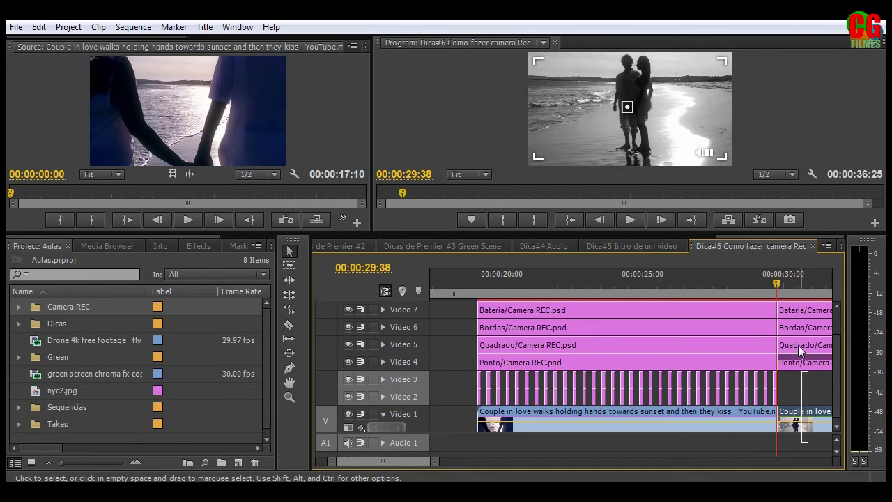
{"action": "left_click_drag", "start_coordinate": [804, 301], "coordinate": [807, 439]}
{"action": "key", "text": "Delete"}
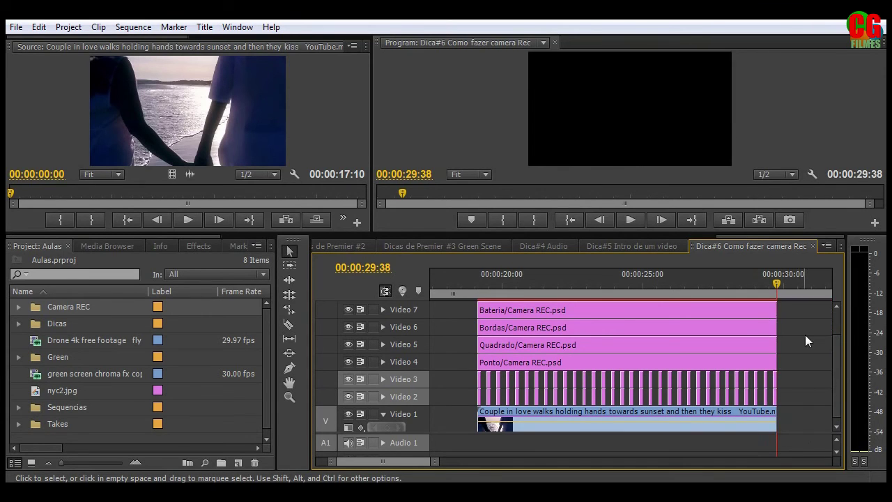
Run the sequence backwards and bring the playhead to the start of the clips at 00:00:19:05
{"action": "mouse_move", "coordinate": [837, 390]}
{"action": "left_mouse_down"}
{"action": "mouse_move", "coordinate": [836, 370]}
{"action": "mouse_move", "coordinate": [836, 397]}
{"action": "mouse_move", "coordinate": [835, 388]}
{"action": "left_mouse_up"}
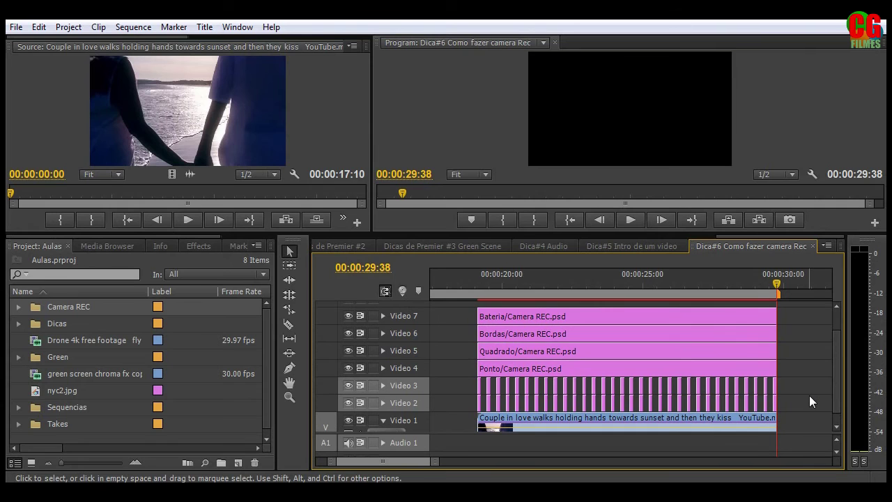
{"action": "key", "text": "j"}
{"action": "key", "text": "j"}
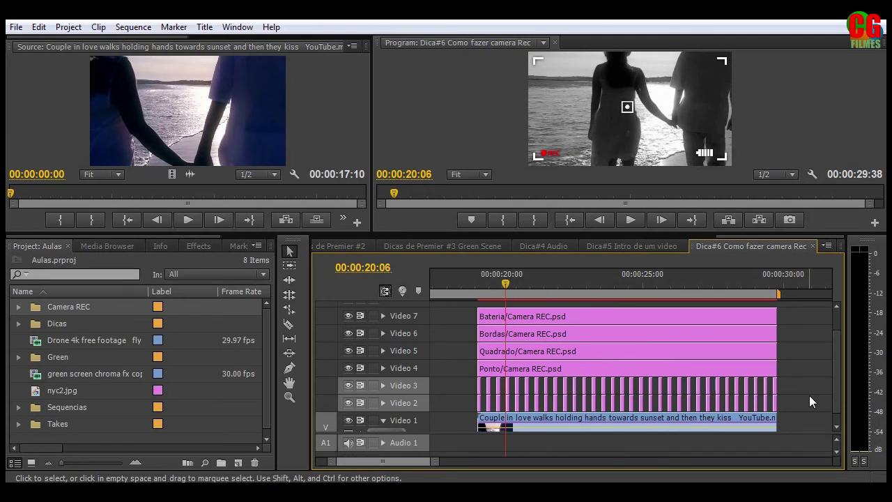
{"action": "key", "text": "space"}
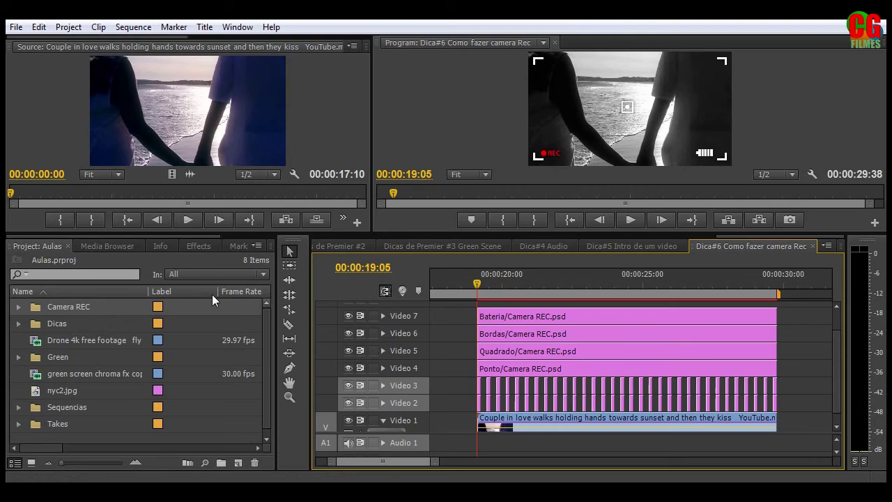
Apply the Timecode video effect to the couple footage on Video 1
{"action": "left_click", "coordinate": [201, 247]}
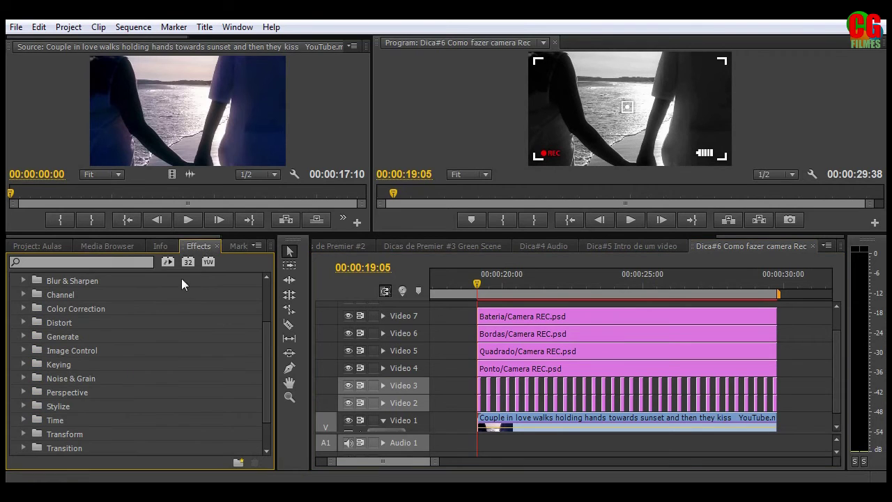
{"action": "scroll", "coordinate": [67, 411], "scroll_direction": "up", "scroll_amount": 2}
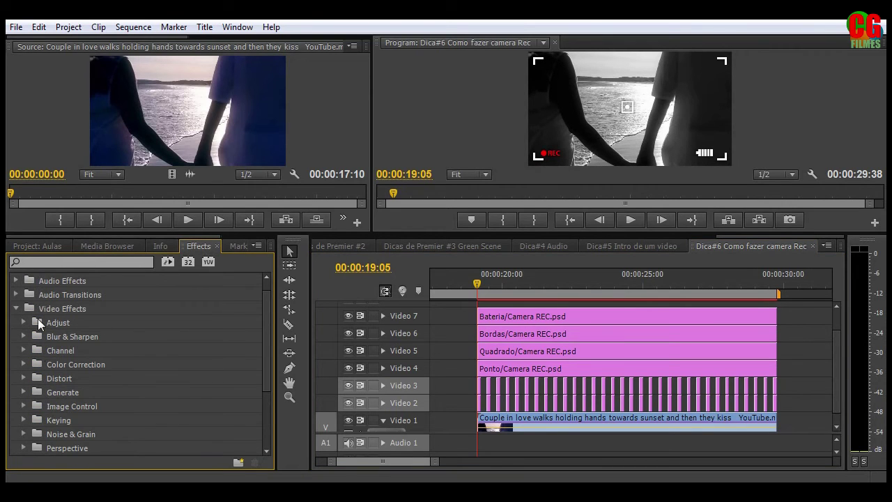
{"action": "scroll", "coordinate": [52, 416], "scroll_direction": "down", "scroll_amount": 3}
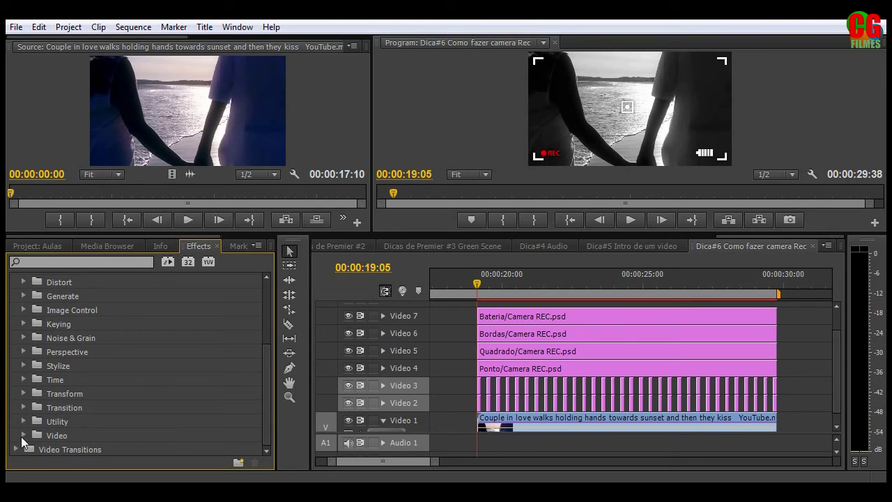
{"action": "left_click", "coordinate": [22, 435]}
{"action": "scroll", "coordinate": [52, 436], "scroll_direction": "down", "scroll_amount": 1}
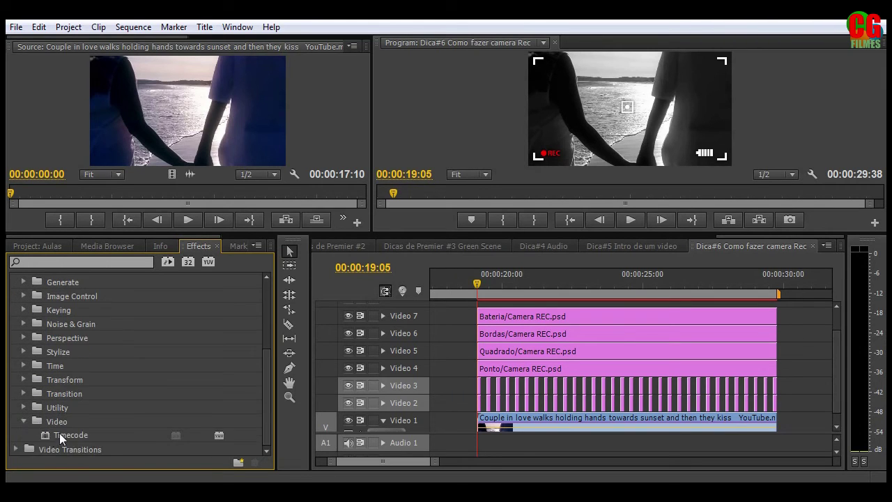
{"action": "left_click_drag", "start_coordinate": [59, 435], "coordinate": [528, 422]}
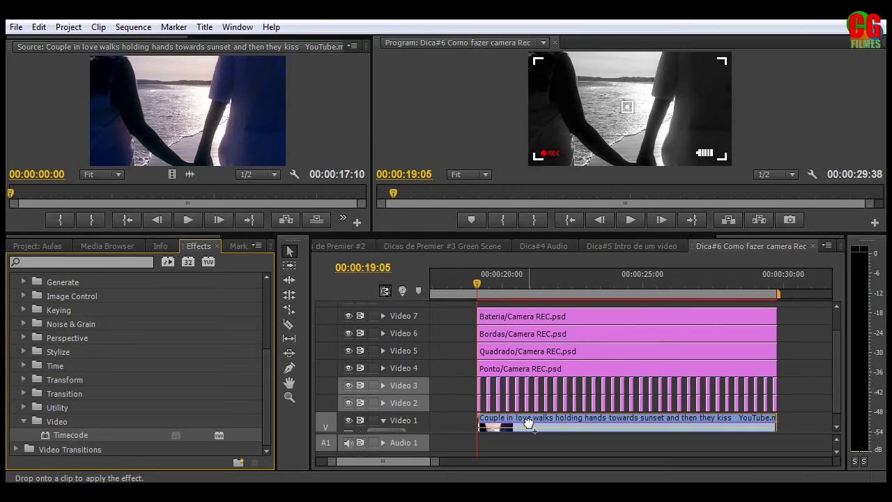
{"action": "left_click_drag", "start_coordinate": [529, 422], "coordinate": [528, 422]}
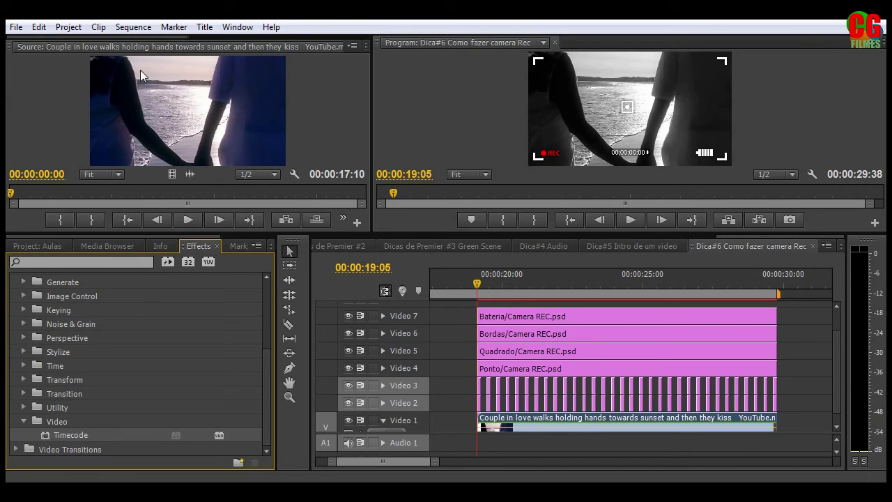
Open the effect settings of the couple footage and set the Timecode format to SMPTE
{"action": "left_click_drag", "start_coordinate": [147, 37], "coordinate": [235, 44]}
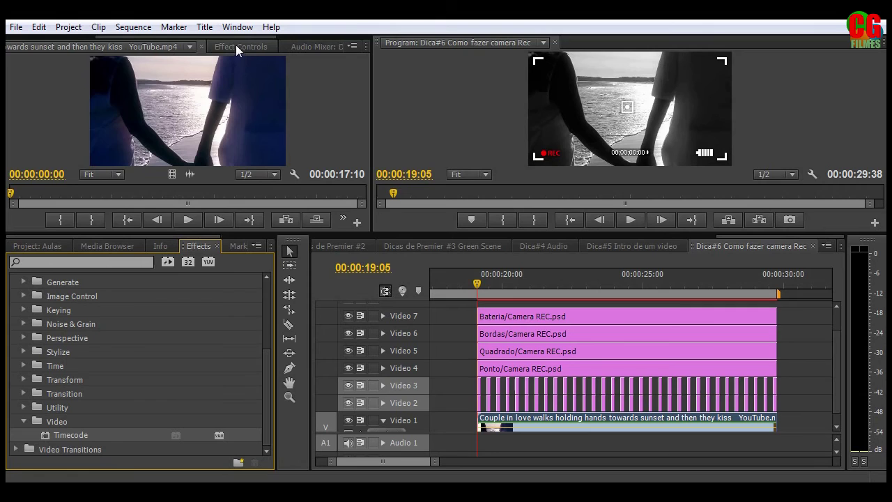
{"action": "left_click", "coordinate": [237, 46]}
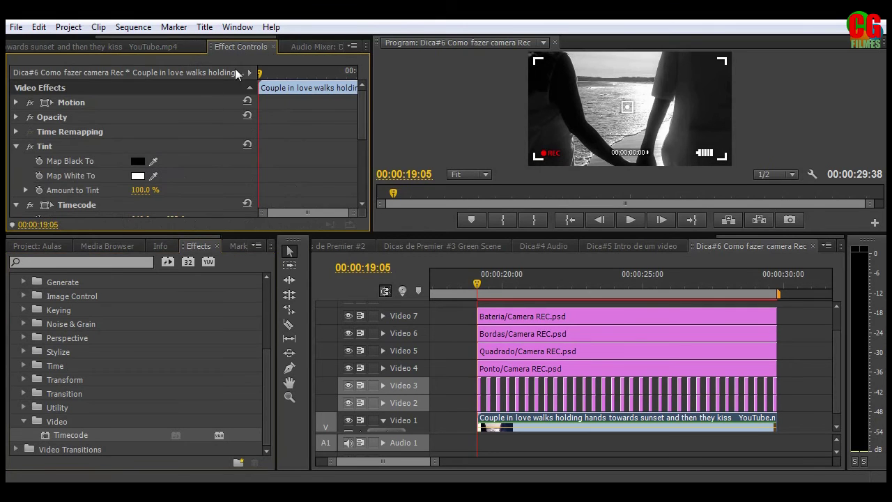
{"action": "scroll", "coordinate": [199, 192], "scroll_direction": "down", "scroll_amount": 5}
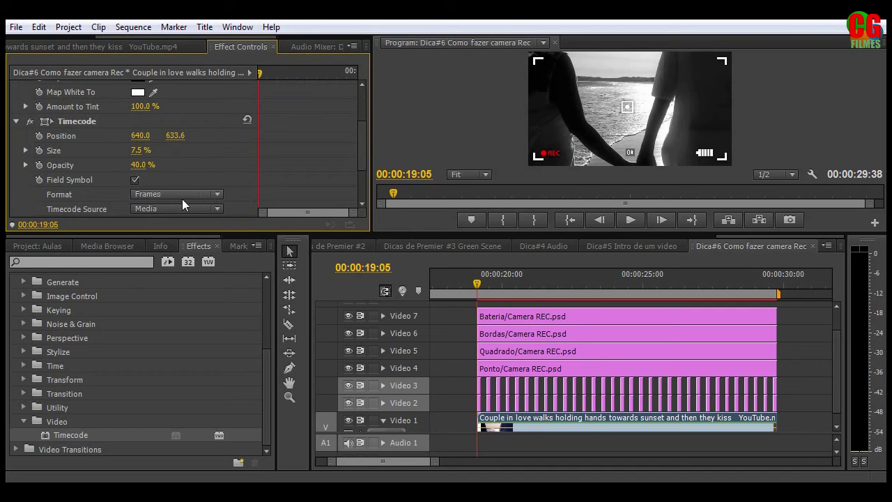
{"action": "left_click", "coordinate": [182, 197]}
{"action": "left_click", "coordinate": [168, 209]}
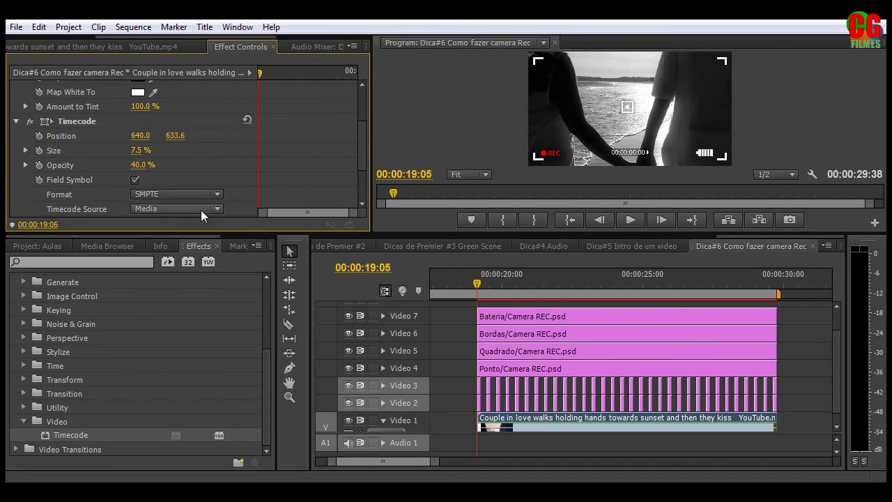
Set the Timecode effect's Time Display to 25
{"action": "left_click_drag", "start_coordinate": [363, 158], "coordinate": [360, 180]}
{"action": "left_click", "coordinate": [207, 160]}
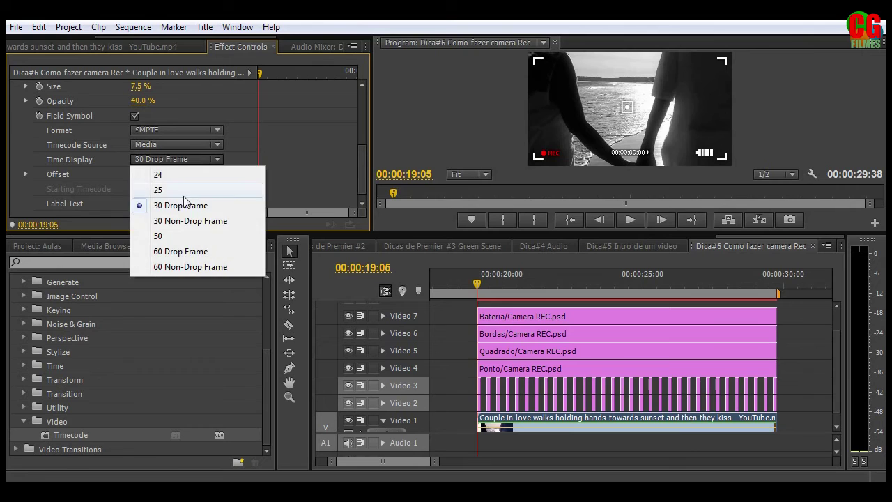
{"action": "left_click", "coordinate": [166, 190]}
{"action": "left_click", "coordinate": [172, 163]}
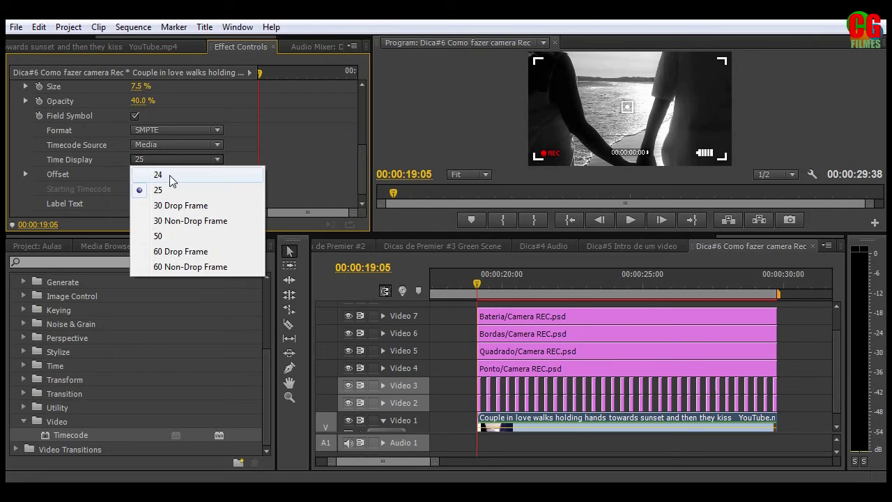
{"action": "left_click", "coordinate": [289, 175]}
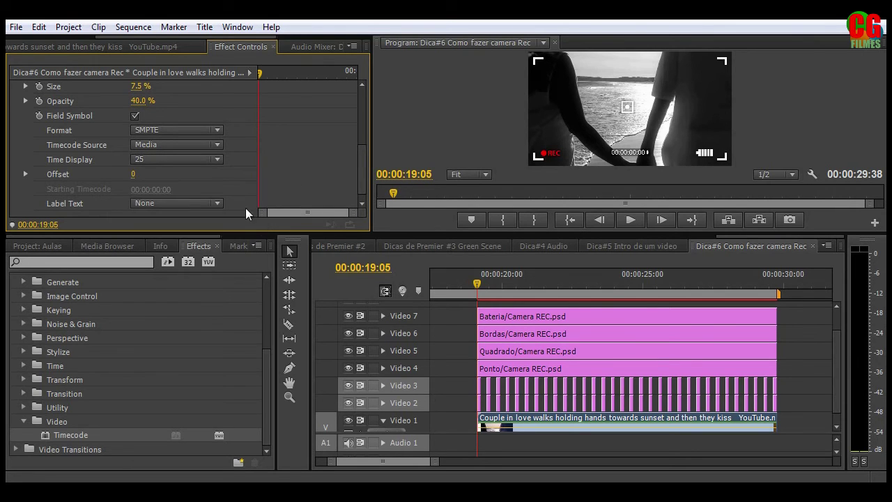
{"action": "left_click_drag", "start_coordinate": [360, 164], "coordinate": [358, 181]}
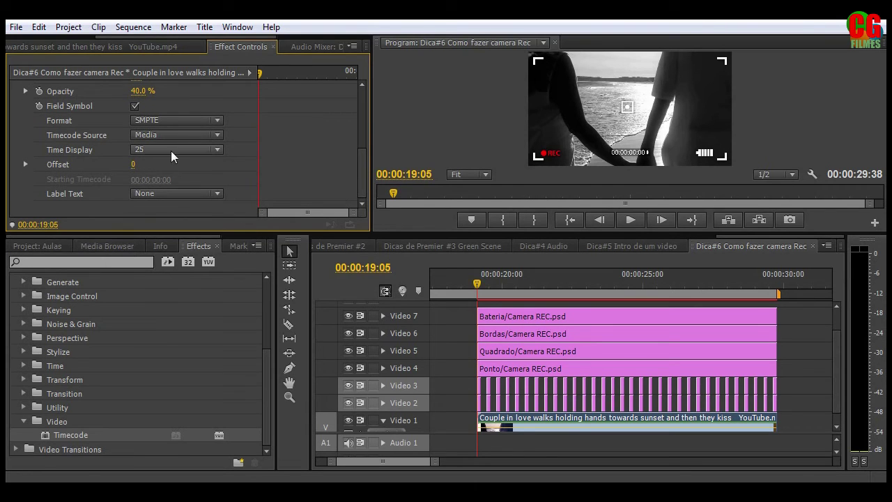
{"action": "left_click", "coordinate": [177, 193]}
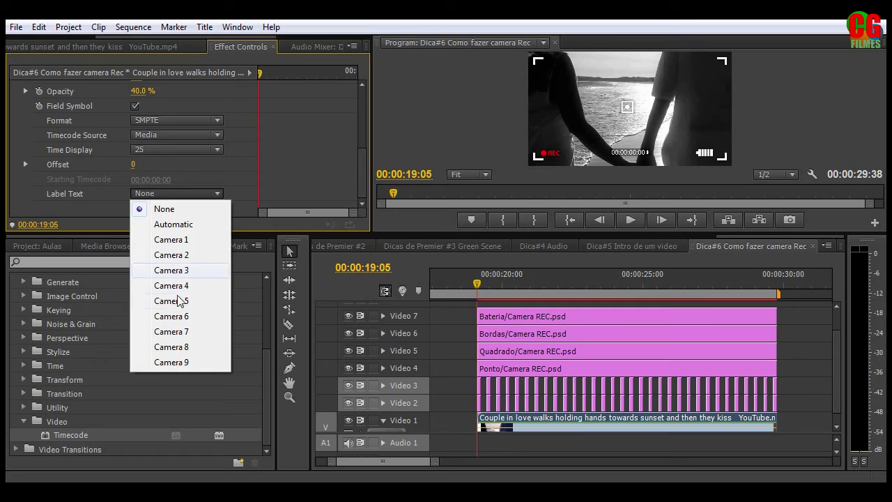
{"action": "left_click", "coordinate": [101, 205]}
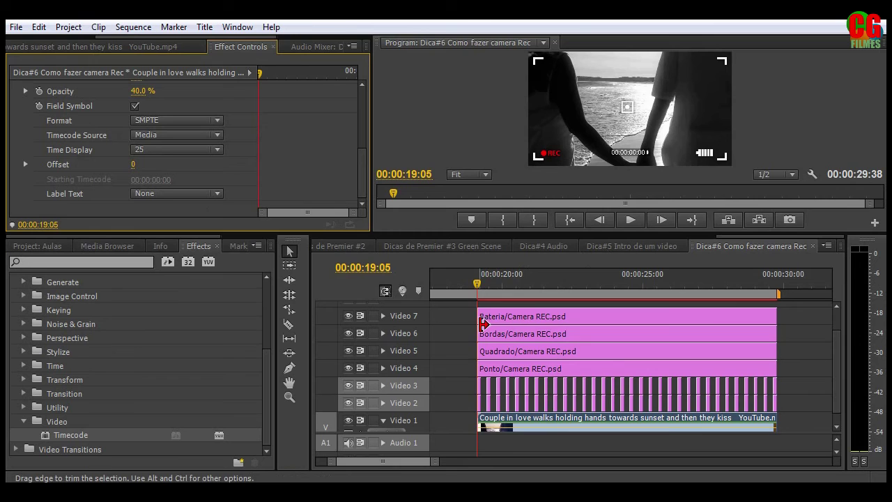
{"action": "left_click_drag", "start_coordinate": [360, 174], "coordinate": [366, 154]}
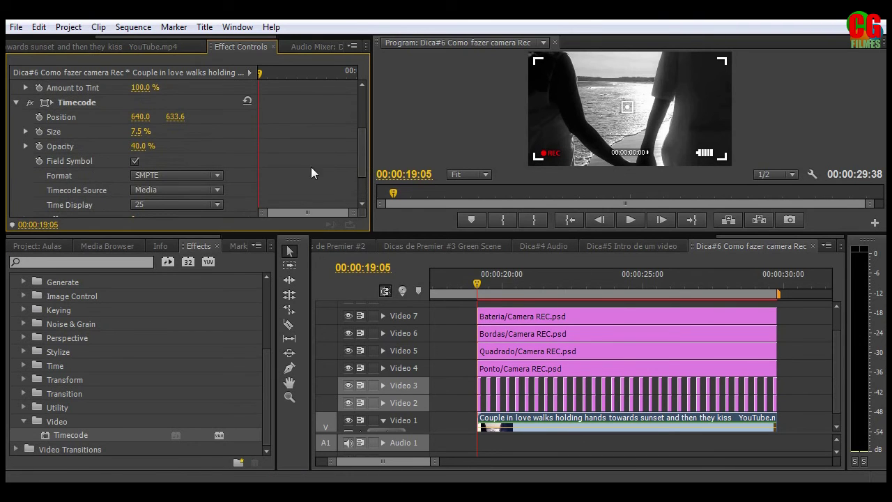
{"action": "left_click_drag", "start_coordinate": [175, 118], "coordinate": [93, 131]}
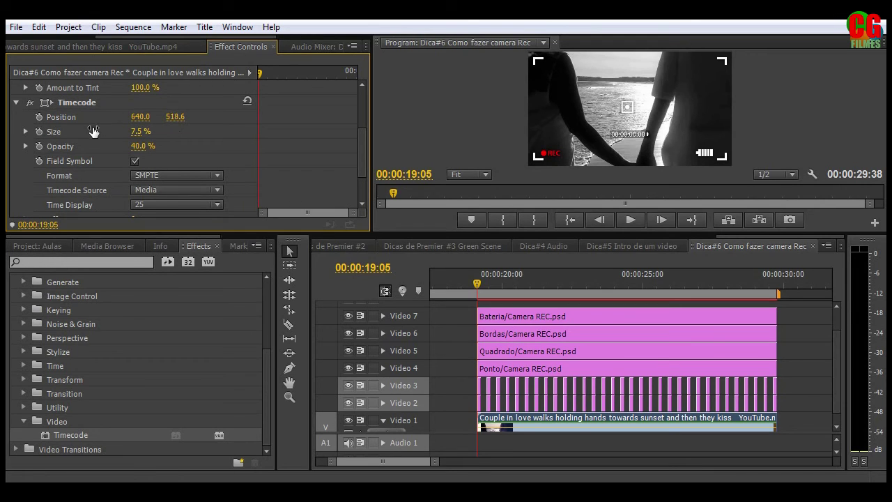
{"action": "key", "text": "ctrl+z"}
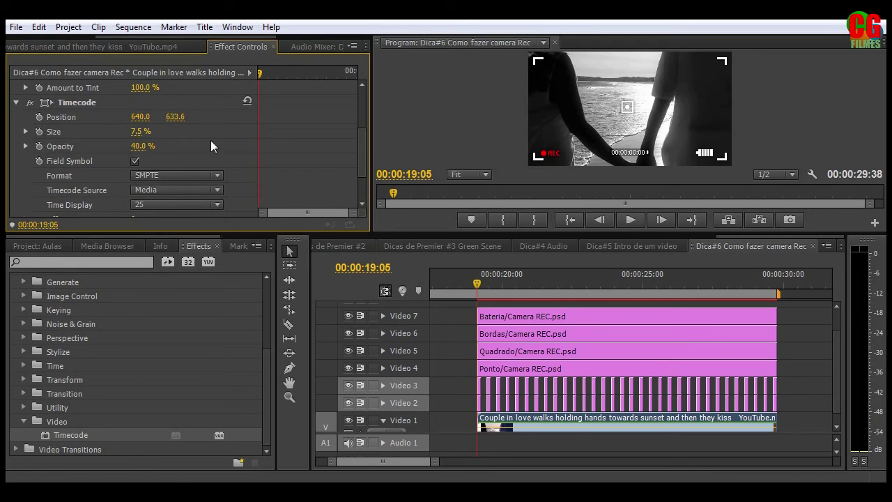
Move the timecode next to the REC indicator at position 347.0, 643.6, and play the sequence from 00:00:19:05
{"action": "left_click_drag", "start_coordinate": [129, 119], "coordinate": [17, 126]}
{"action": "left_click", "coordinate": [139, 117]}
{"action": "type", "text": "400"}
{"action": "key", "text": "Return"}
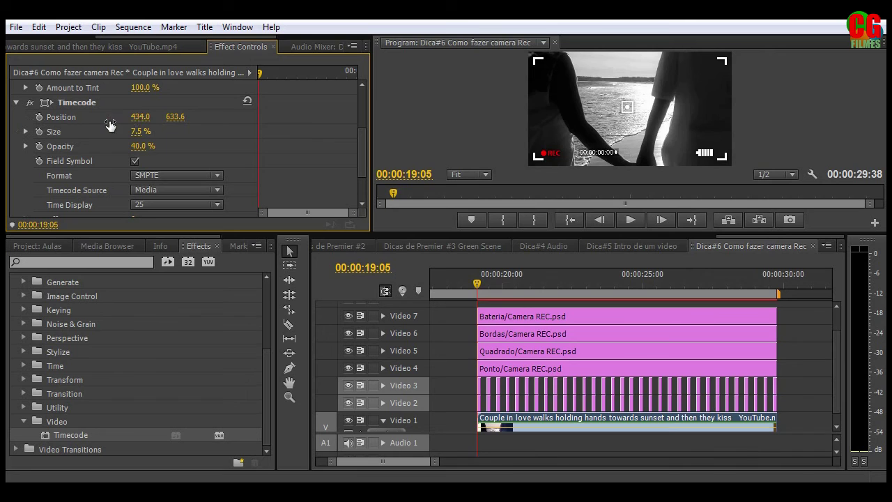
{"action": "left_click_drag", "start_coordinate": [102, 124], "coordinate": [66, 129]}
{"action": "mouse_move", "coordinate": [172, 118]}
{"action": "left_mouse_down"}
{"action": "mouse_move", "coordinate": [181, 120]}
{"action": "mouse_move", "coordinate": [175, 116]}
{"action": "left_mouse_up"}
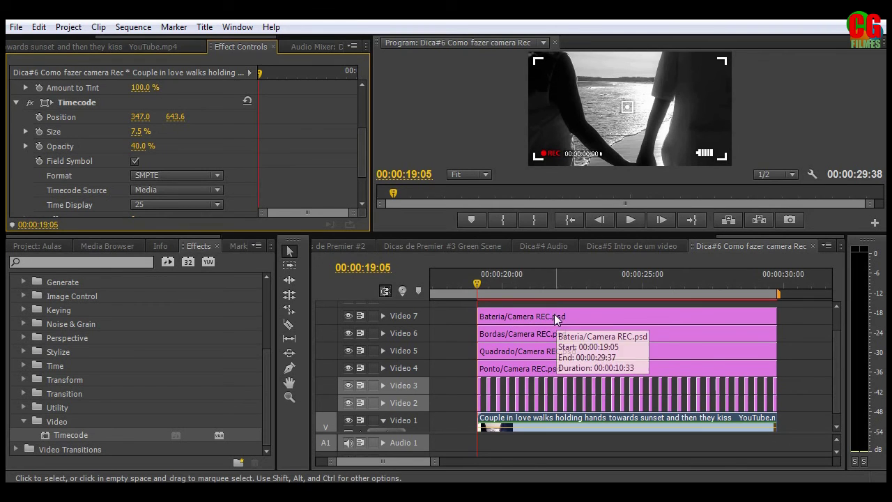
{"action": "key", "text": "space"}
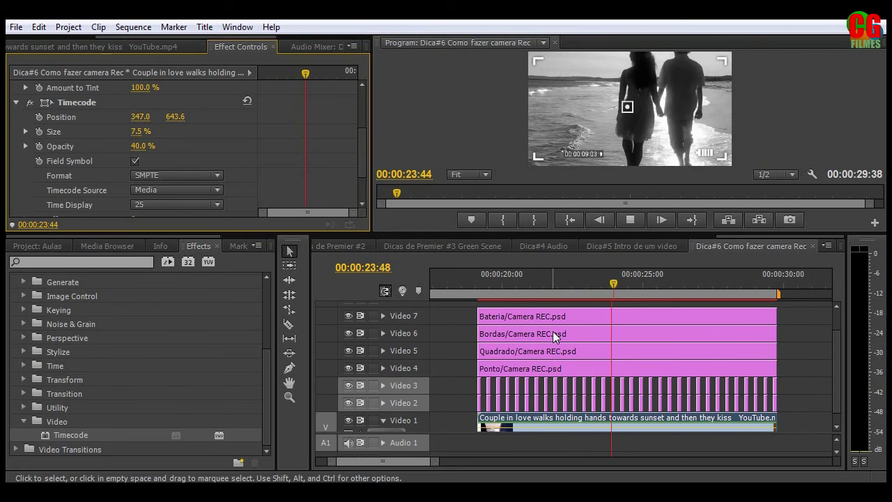
Stop playback and step the playhead back frame by frame to 00:00:19:46, checking the blinking REC indicator and the timecode beside it
{"action": "key", "text": "space"}
{"action": "key", "text": "Left"}
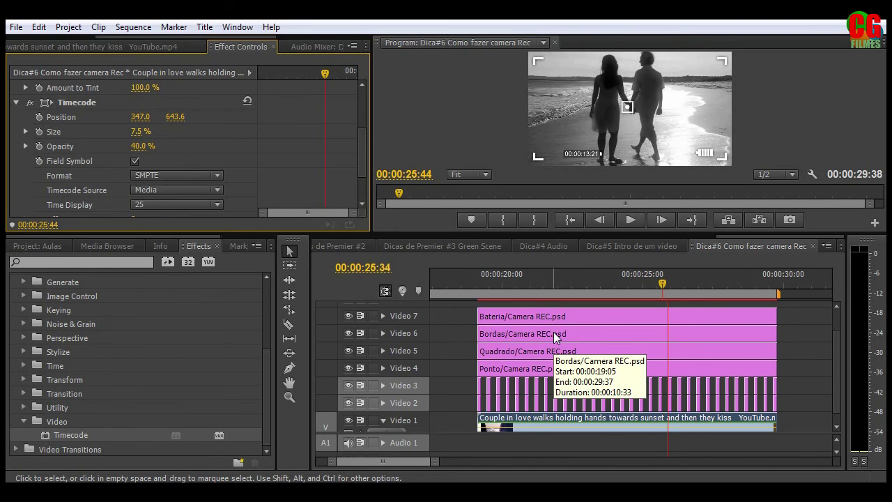
{"action": "key", "text": "Left"}
{"action": "key", "text": "Left"}
{"action": "key", "text": "Left"}
{"action": "key", "text": "Left"}
{"action": "key", "text": "Left"}
{"action": "key", "text": "Left"}
{"action": "key", "text": "Left"}
{"action": "key", "text": "Left"}
{"action": "key", "text": "Left"}
{"action": "key", "text": "Left"}
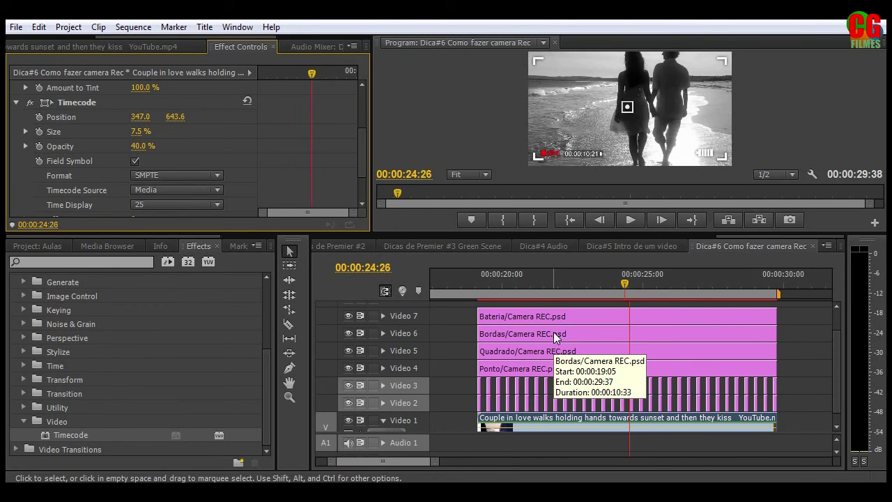
{"action": "key", "text": "Left"}
{"action": "key", "text": "Left"}
{"action": "key", "text": "Left"}
{"action": "key", "text": "Left"}
{"action": "key", "text": "Left"}
{"action": "key", "text": "Left"}
{"action": "key", "text": "Left"}
{"action": "key", "text": "Left"}
{"action": "key", "text": "Left"}
{"action": "key", "text": "Left"}
{"action": "key", "text": "Left"}
{"action": "key", "text": "Left"}
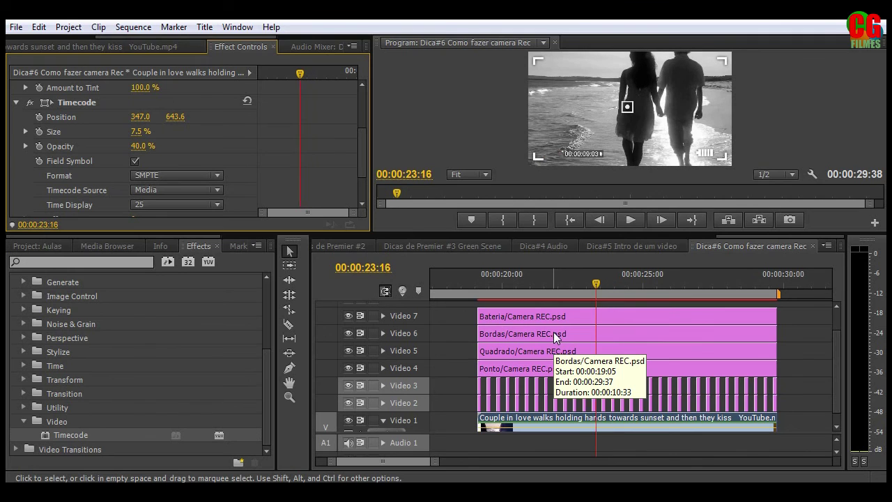
{"action": "key", "text": "Left"}
{"action": "key", "text": "Left"}
{"action": "key", "text": "Left"}
{"action": "key", "text": "Left"}
{"action": "key", "text": "Left"}
{"action": "key", "text": "Left"}
{"action": "key", "text": "Left"}
{"action": "key", "text": "Left"}
{"action": "key", "text": "Left"}
{"action": "key", "text": "Left"}
{"action": "key", "text": "Left"}
{"action": "key", "text": "Left"}
{"action": "key", "text": "Left"}
{"action": "key", "text": "Left"}
{"action": "key", "text": "Left"}
{"action": "key", "text": "Left"}
{"action": "key", "text": "Left"}
{"action": "key", "text": "Left"}
{"action": "key", "text": "Left"}
{"action": "key", "text": "Left"}
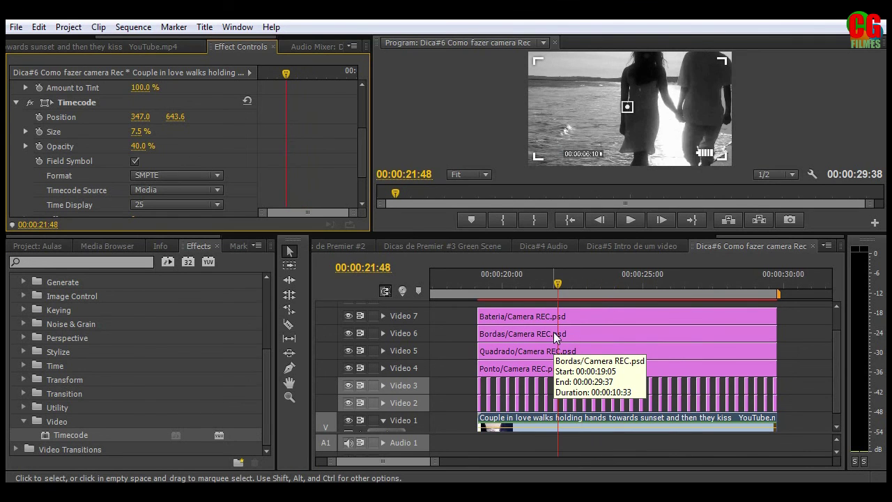
{"action": "key", "text": "Left"}
{"action": "key", "text": "Left"}
{"action": "key", "text": "Left"}
{"action": "key", "text": "Left"}
{"action": "key", "text": "Left"}
{"action": "key", "text": "Left"}
{"action": "key", "text": "Left"}
{"action": "key", "text": "Left"}
{"action": "key", "text": "Left"}
{"action": "key", "text": "Left"}
{"action": "key", "text": "Left"}
{"action": "key", "text": "Left"}
{"action": "key", "text": "Left"}
{"action": "key", "text": "Left"}
{"action": "key", "text": "Left"}
{"action": "key", "text": "Left"}
{"action": "key", "text": "Left"}
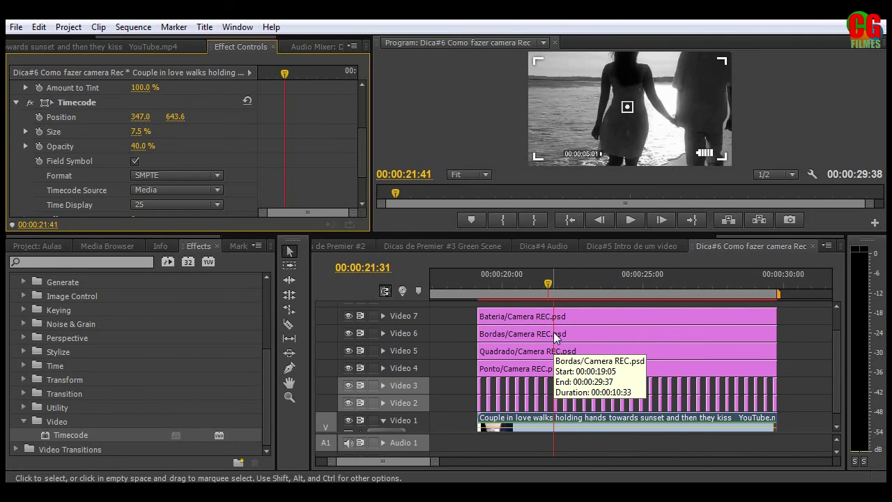
{"action": "key", "text": "Left"}
{"action": "key", "text": "Left"}
{"action": "key", "text": "Left"}
{"action": "key", "text": "Left"}
{"action": "key", "text": "Left"}
{"action": "key", "text": "Left"}
{"action": "key", "text": "Left"}
{"action": "key", "text": "Left"}
{"action": "key", "text": "Left"}
{"action": "key", "text": "Left"}
{"action": "key", "text": "Left"}
{"action": "key", "text": "Left"}
{"action": "key", "text": "Left"}
{"action": "key", "text": "Left"}
{"action": "key", "text": "Left"}
{"action": "key", "text": "Left"}
{"action": "key", "text": "Left"}
{"action": "key", "text": "Left"}
{"action": "key", "text": "Left"}
{"action": "key", "text": "Left"}
{"action": "key", "text": "Left"}
{"action": "key", "text": "Left"}
{"action": "key", "text": "Left"}
{"action": "key", "text": "Left"}
{"action": "key", "text": "Left"}
{"action": "key", "text": "Left"}
{"action": "key", "text": "Left"}
{"action": "key", "text": "Left"}
{"action": "key", "text": "Left"}
{"action": "key", "text": "Left"}
{"action": "key", "text": "Left"}
{"action": "key", "text": "Left"}
{"action": "key", "text": "Left"}
{"action": "key", "text": "Left"}
{"action": "key", "text": "Left"}
{"action": "key", "text": "Left"}
{"action": "key", "text": "Left"}
{"action": "key", "text": "Left"}
{"action": "key", "text": "Left"}
{"action": "key", "text": "Left"}
{"action": "key", "text": "Left"}
{"action": "key", "text": "Left"}
{"action": "key", "text": "Left"}
{"action": "key", "text": "Left"}
{"action": "key", "text": "Left"}
{"action": "key", "text": "Left"}
{"action": "key", "text": "Left"}
{"action": "key", "text": "Left"}
{"action": "key", "text": "Left"}
{"action": "key", "text": "Left"}
{"action": "key", "text": "Left"}
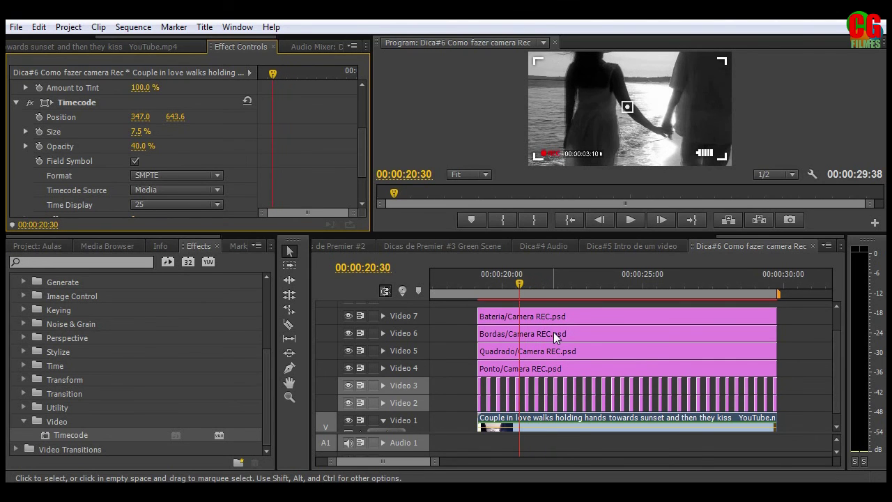
{"action": "key", "text": "Left"}
{"action": "key", "text": "Left"}
{"action": "key", "text": "Left"}
{"action": "key", "text": "Left"}
{"action": "key", "text": "Left"}
{"action": "key", "text": "Left"}
{"action": "key", "text": "Left"}
{"action": "key", "text": "Left"}
{"action": "key", "text": "Left"}
{"action": "key", "text": "Left"}
{"action": "key", "text": "Left"}
{"action": "key", "text": "Left"}
{"action": "key", "text": "Left"}
{"action": "key", "text": "Left"}
{"action": "key", "text": "Left"}
{"action": "key", "text": "Left"}
{"action": "key", "text": "Left"}
{"action": "key", "text": "Left"}
{"action": "key", "text": "Left"}
{"action": "key", "text": "Left"}
{"action": "key", "text": "Left"}
{"action": "key", "text": "Left"}
{"action": "key", "text": "Left"}
{"action": "key", "text": "Left"}
{"action": "key", "text": "Left"}
{"action": "key", "text": "Left"}
{"action": "key", "text": "Left"}
{"action": "key", "text": "Left"}
{"action": "key", "text": "Left"}
{"action": "key", "text": "Left"}
{"action": "key", "text": "Left"}
{"action": "key", "text": "Left"}
{"action": "key", "text": "Left"}
{"action": "key", "text": "Left"}
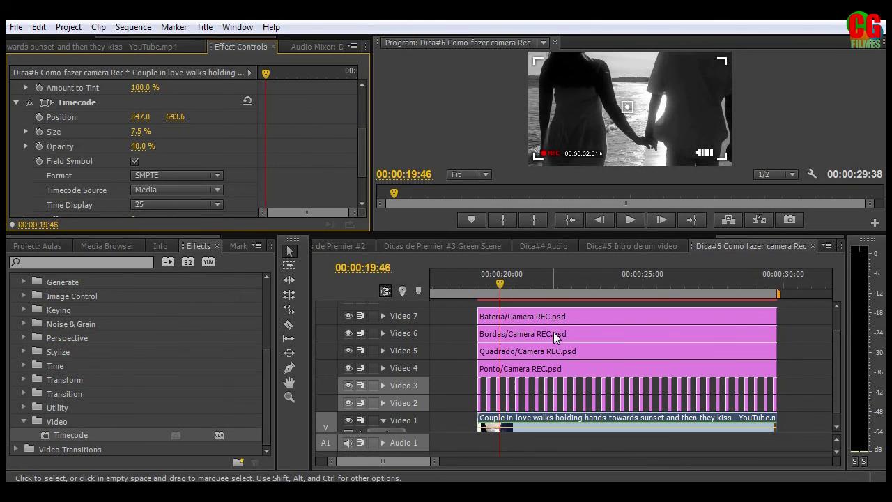
Step the playhead back frame by frame to 00:00:19:05 at the start of the clips, checking the REC indicator and the timecode
{"action": "key", "text": "Left"}
{"action": "key", "text": "Left"}
{"action": "key", "text": "Left"}
{"action": "key", "text": "Left"}
{"action": "key", "text": "Left"}
{"action": "key", "text": "Left"}
{"action": "key", "text": "Left"}
{"action": "key", "text": "Left"}
{"action": "key", "text": "Left"}
{"action": "key", "text": "Left"}
{"action": "key", "text": "Left"}
{"action": "key", "text": "Left"}
{"action": "key", "text": "Left"}
{"action": "key", "text": "Left"}
{"action": "key", "text": "Left"}
{"action": "key", "text": "Left"}
{"action": "key", "text": "Left"}
{"action": "key", "text": "Left"}
{"action": "key", "text": "Left"}
{"action": "key", "text": "Left"}
{"action": "key", "text": "Left"}
{"action": "key", "text": "Left"}
{"action": "key", "text": "Left"}
{"action": "key", "text": "Left"}
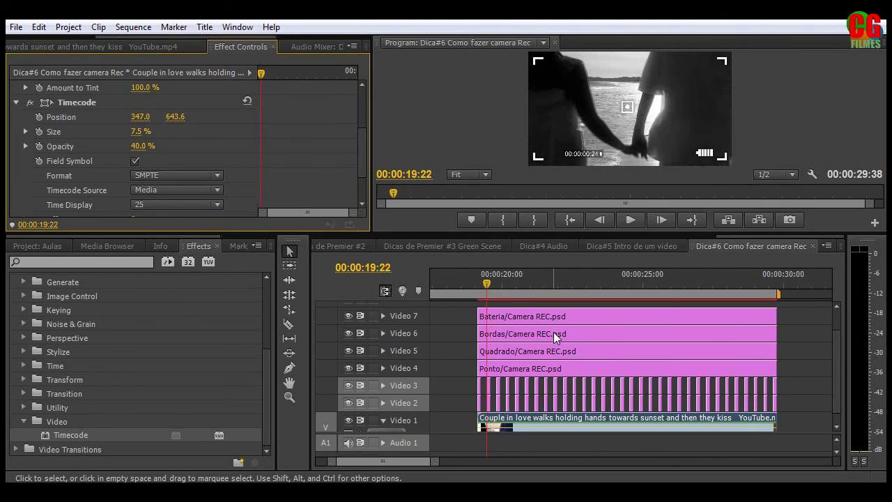
{"action": "key", "text": "Left"}
{"action": "key", "text": "Left"}
{"action": "key", "text": "Left"}
{"action": "key", "text": "Left"}
{"action": "key", "text": "Left"}
{"action": "key", "text": "Left"}
{"action": "key", "text": "Left"}
{"action": "key", "text": "Left"}
{"action": "key", "text": "Left"}
{"action": "key", "text": "Left"}
{"action": "key", "text": "Left"}
{"action": "key", "text": "Left"}
{"action": "key", "text": "Left"}
{"action": "key", "text": "Left"}
{"action": "key", "text": "Left"}
{"action": "key", "text": "Left"}
{"action": "key", "text": "Left"}
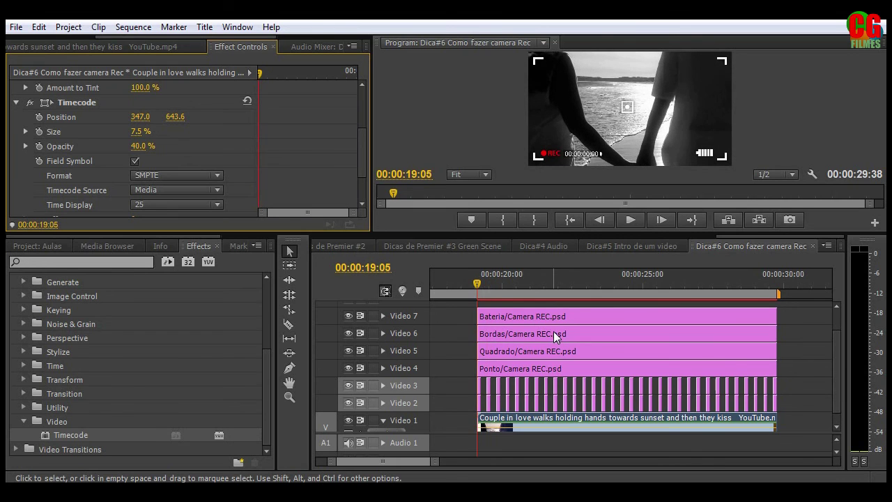